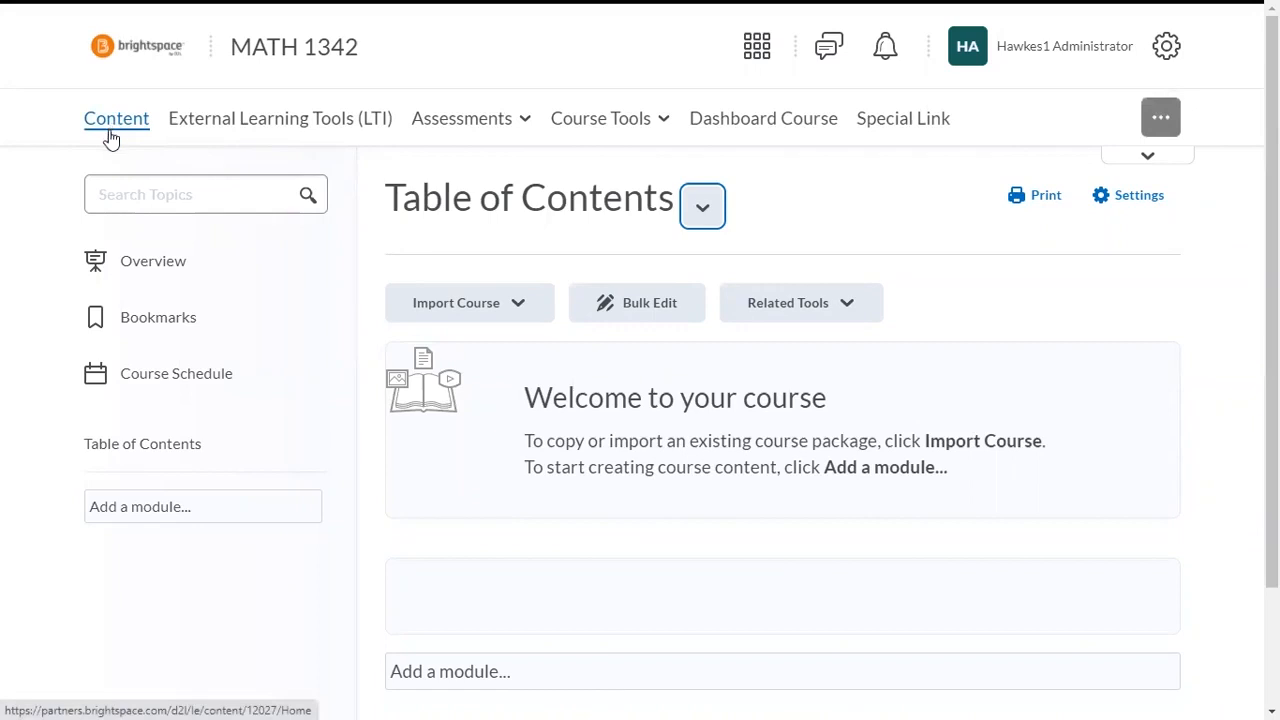
# - Add a module named Hawkes Learning to the course's table of contents
pyautogui.click(150, 519)
pyautogui.write('Hawke')
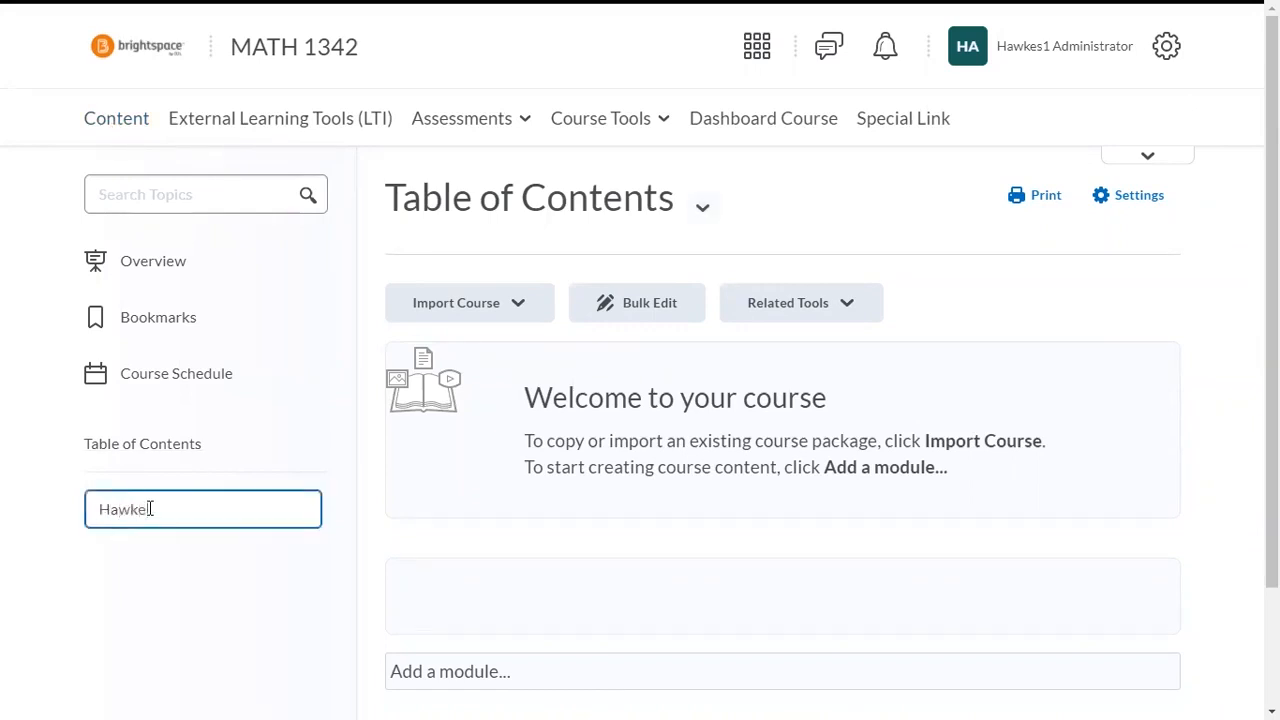
pyautogui.write('s Learning')
pyautogui.press('Return')
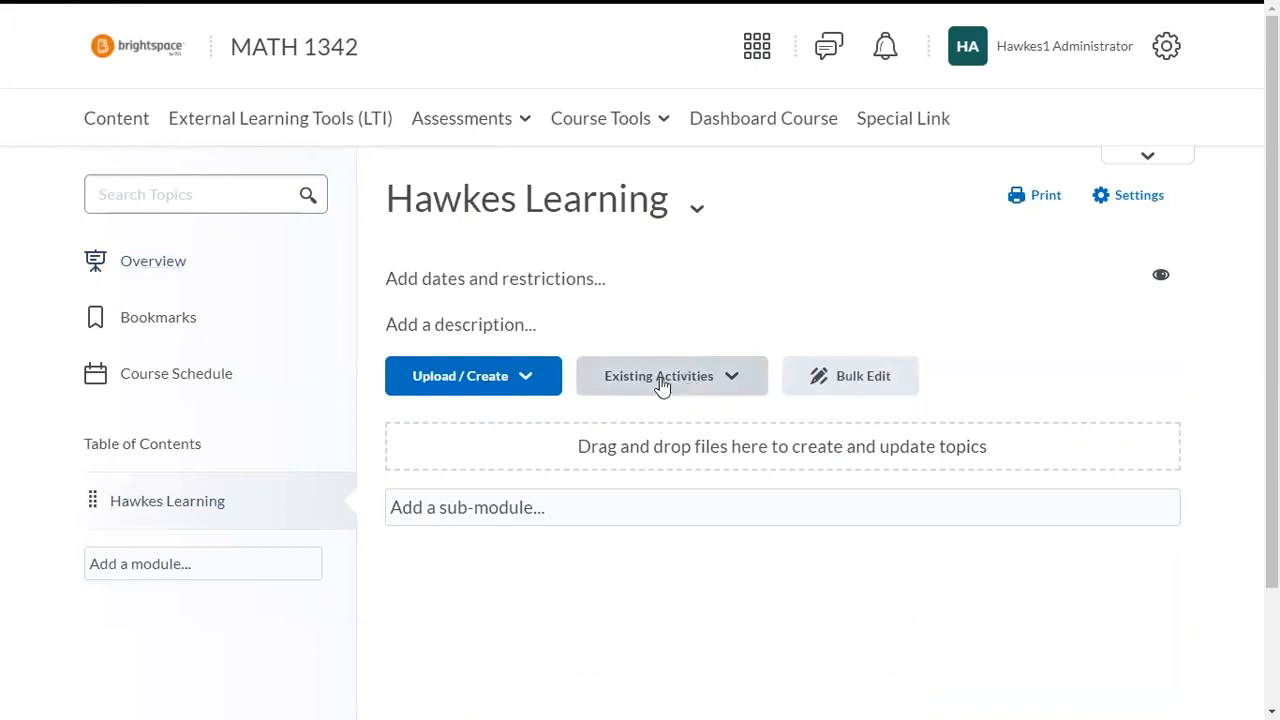
# - Add the existing external learning tool Hawkes Sync Tool to the Hawkes Learning module
pyautogui.click(663, 381)
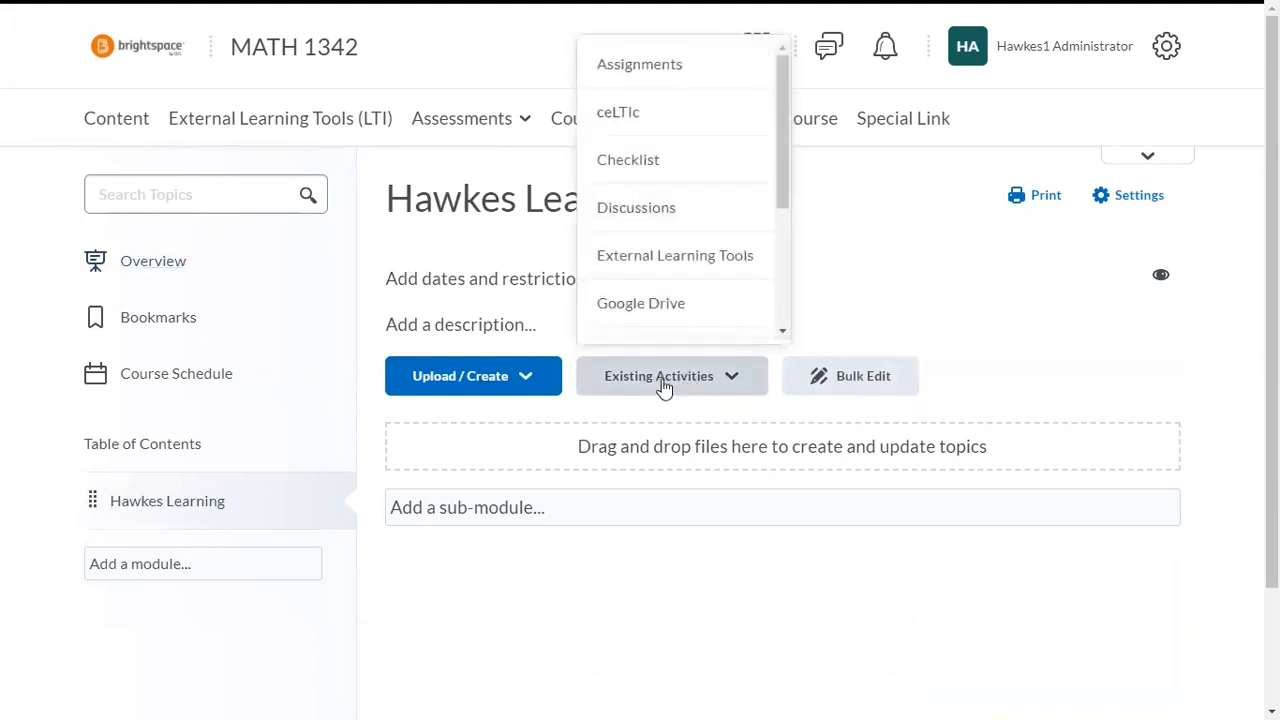
pyautogui.click(682, 270)
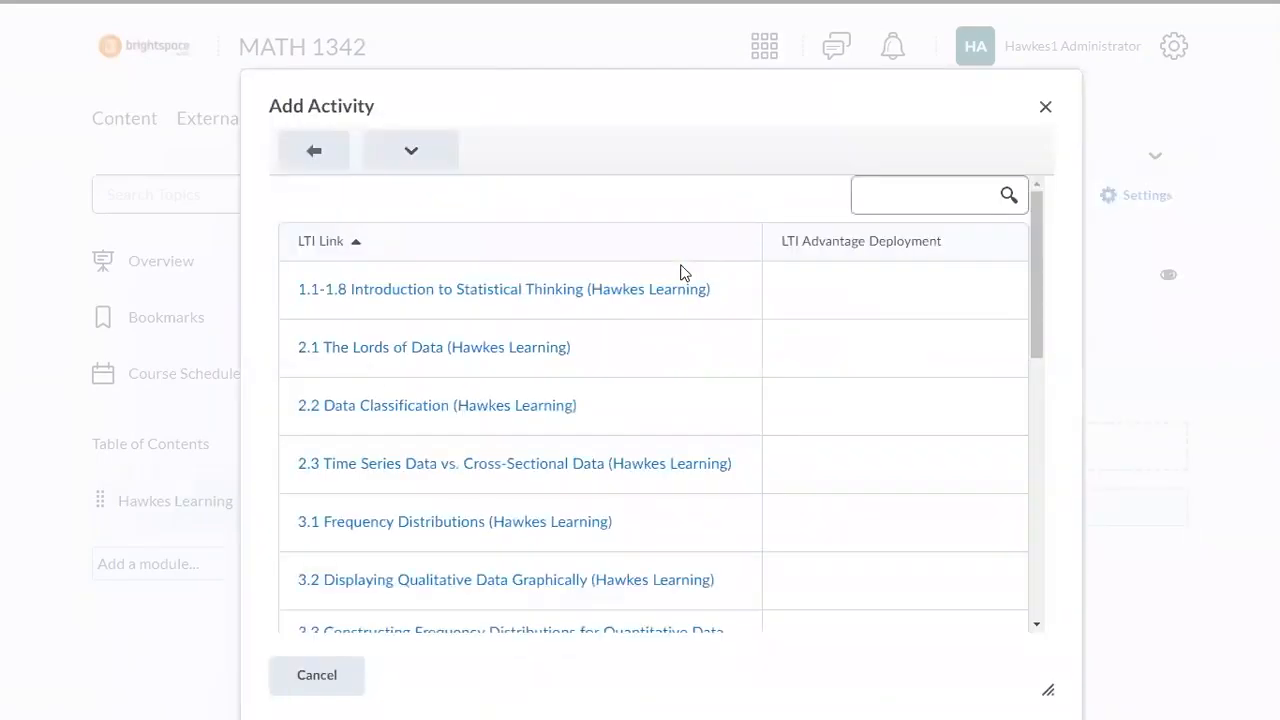
pyautogui.scroll(-15, 666, 314)
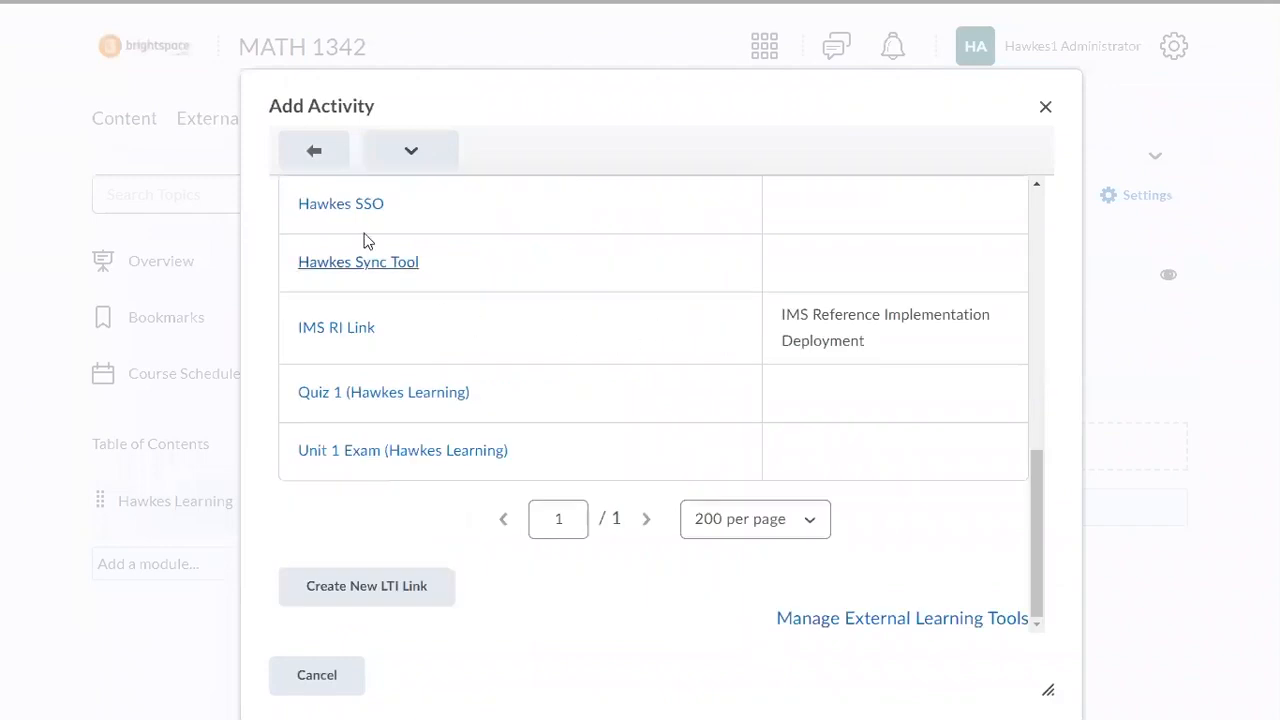
pyautogui.click(400, 268)
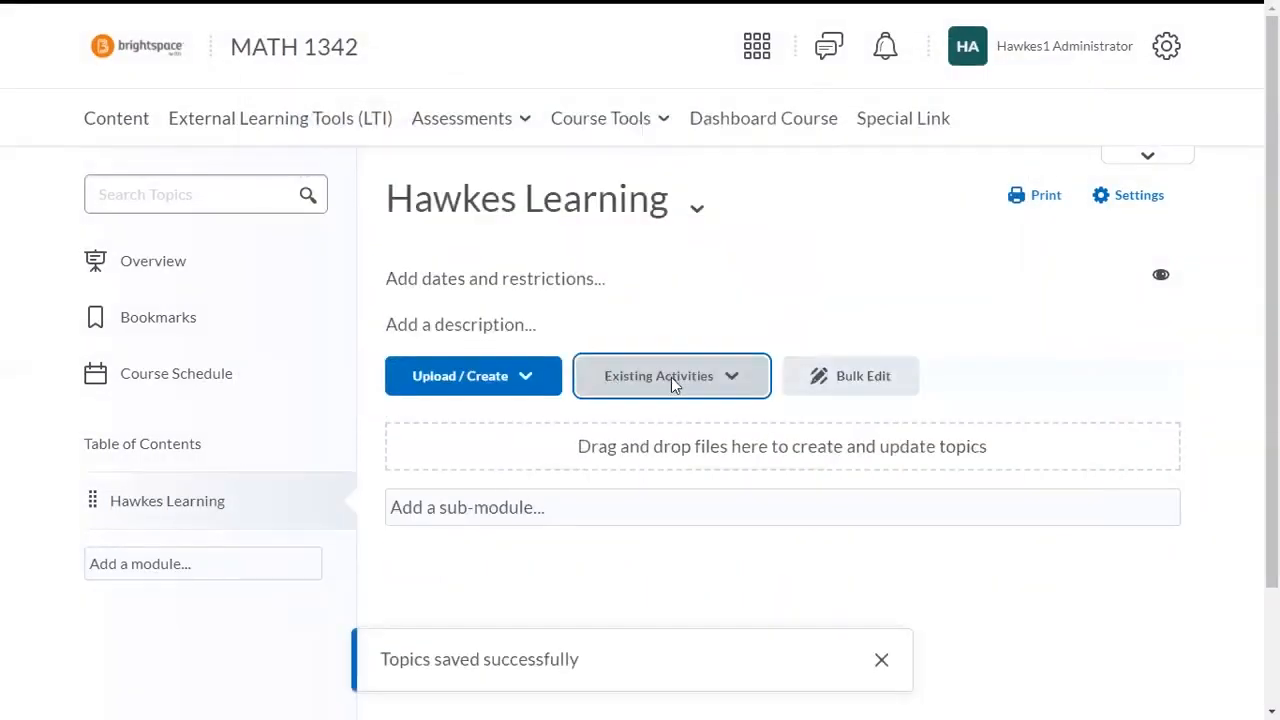
# - Add the existing external learning tool Hawkes SSO to the Hawkes Learning module
pyautogui.click(725, 387)
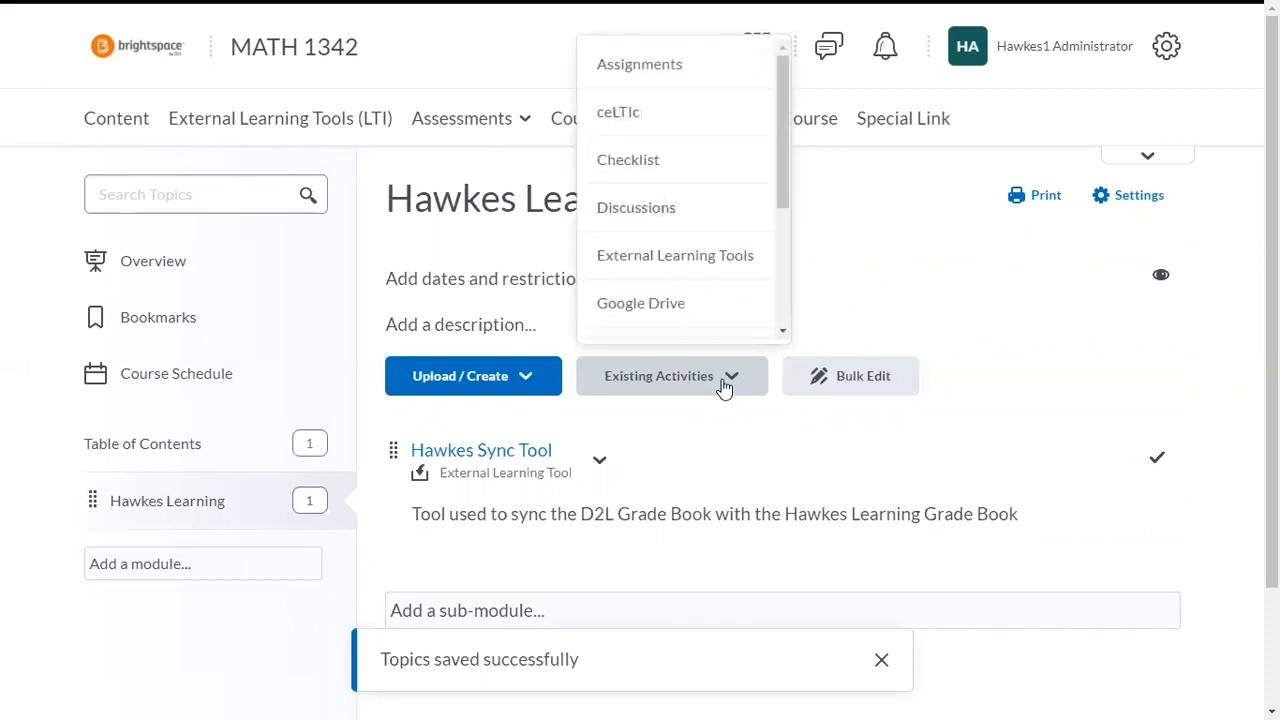
pyautogui.click(675, 255)
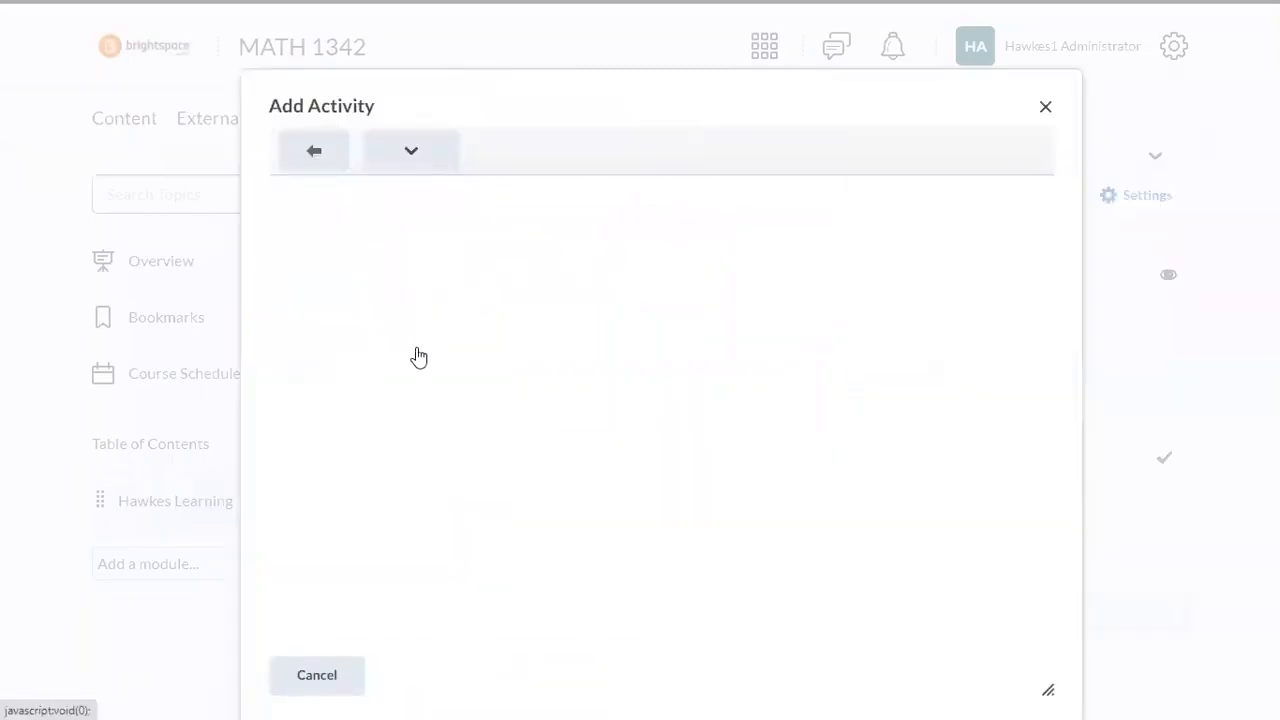
pyautogui.scroll(-10, 414, 365)
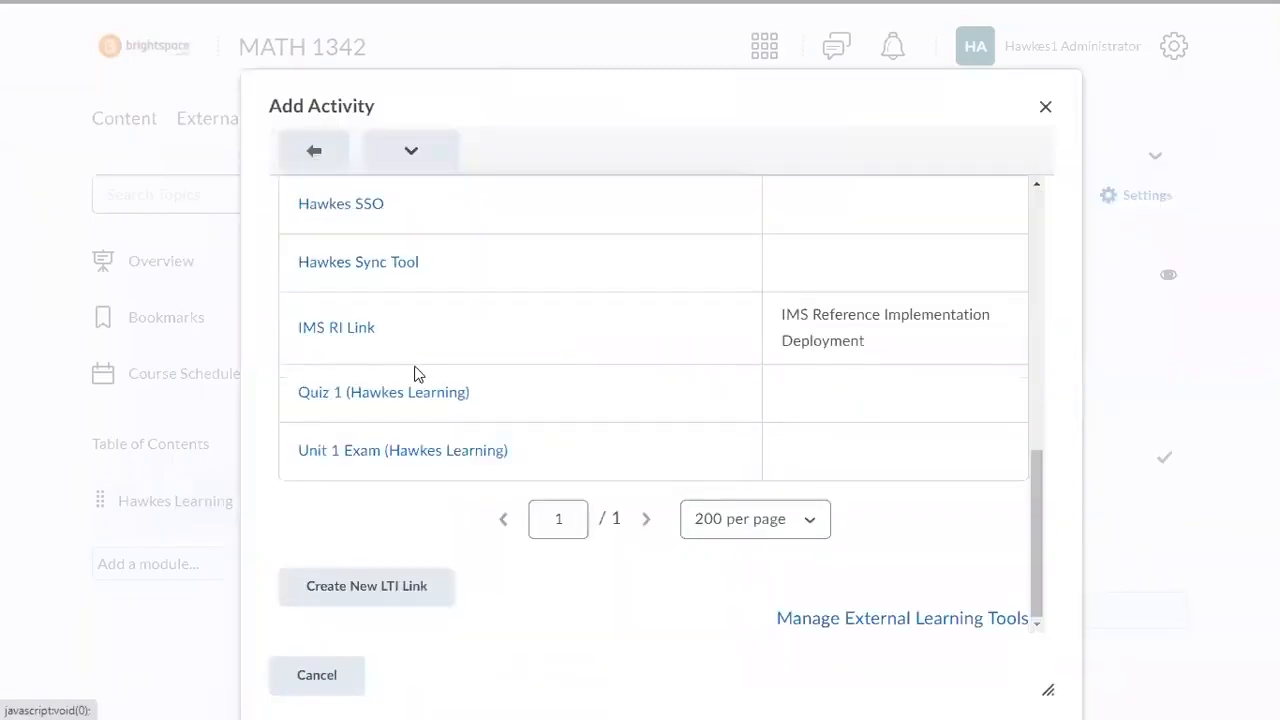
pyautogui.click(345, 208)
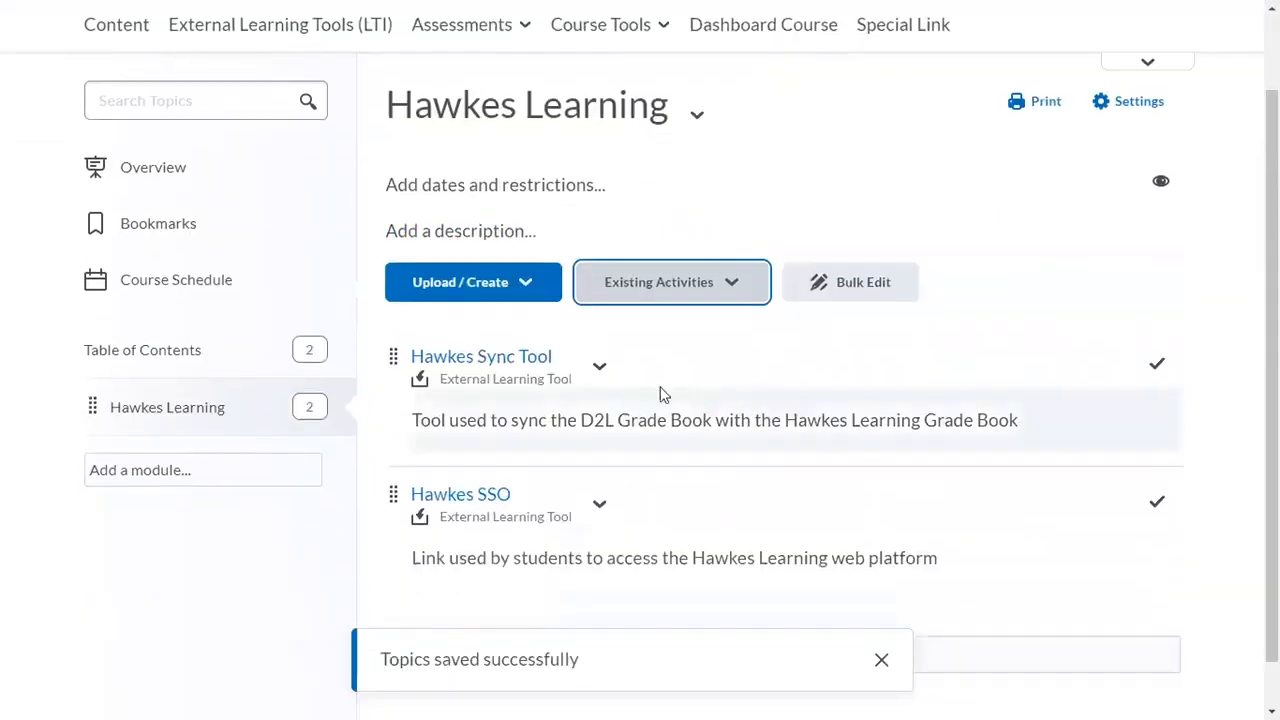
# - Hide the Hawkes Sync Tool topic from users
pyautogui.click(599, 368)
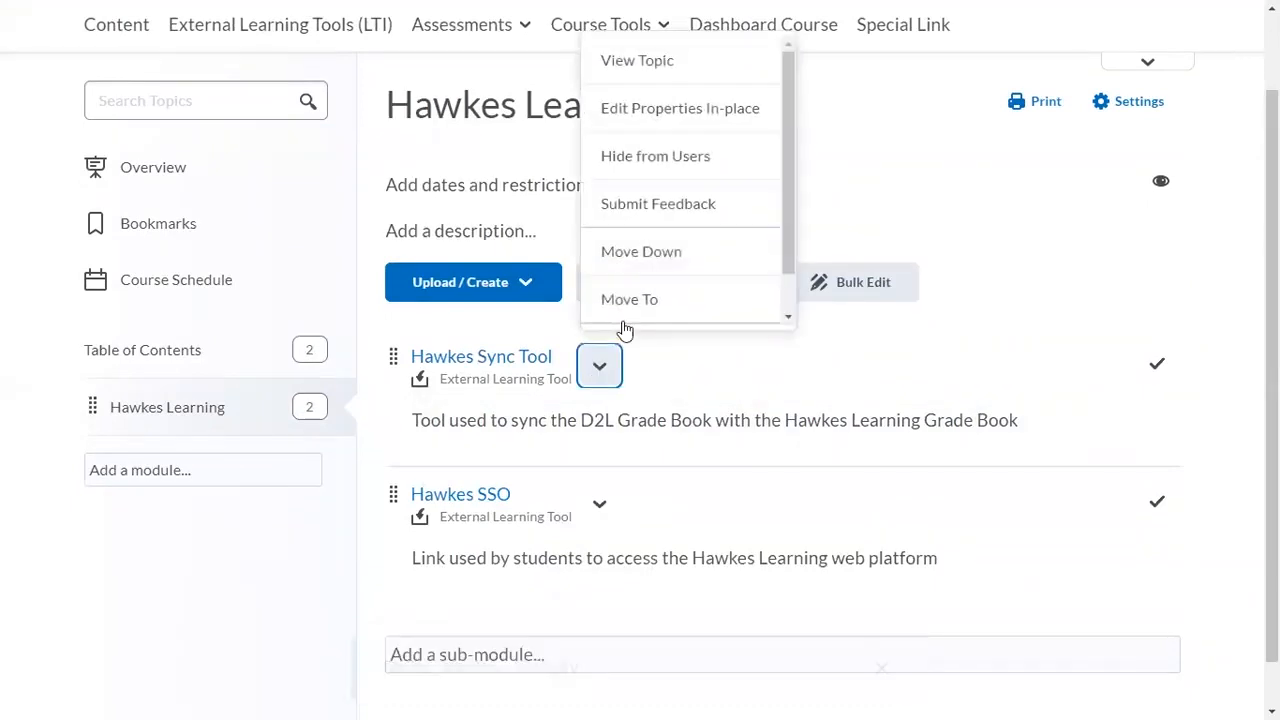
pyautogui.click(662, 157)
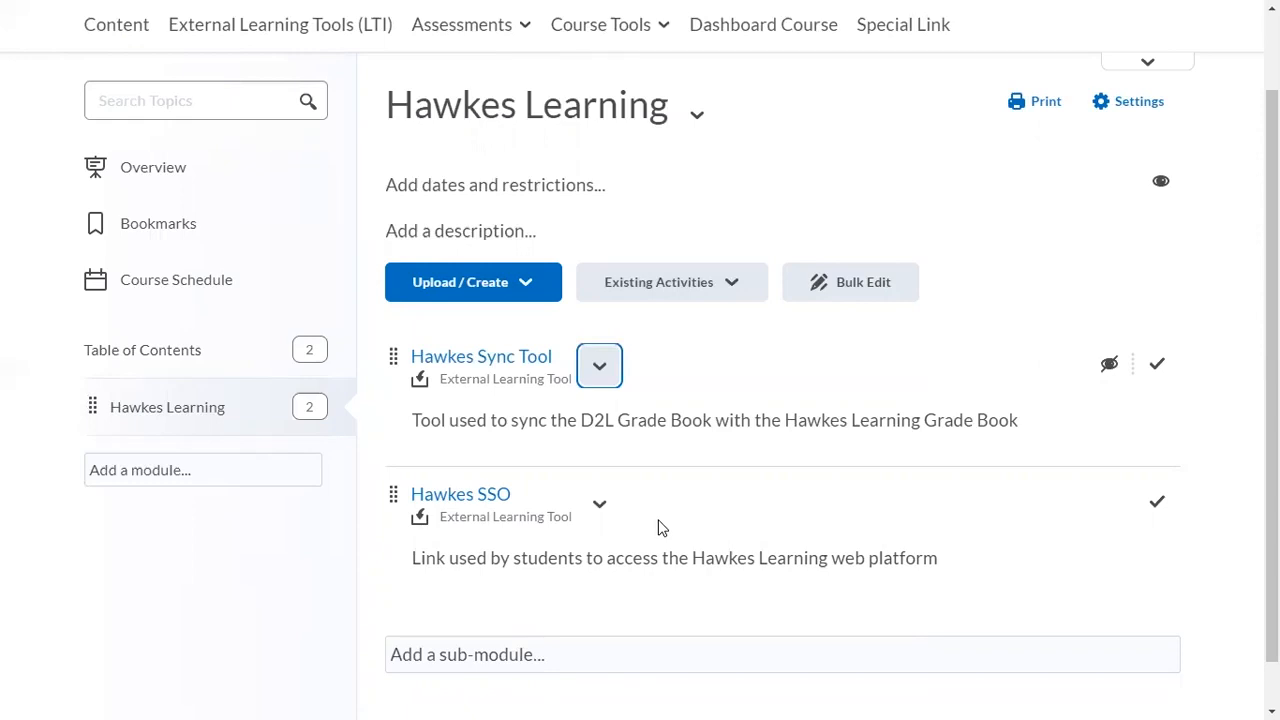
# - Open the Hawkes Sync Tool and sign in as instructor, filling in the saved account e-mail and password
pyautogui.click(510, 362)
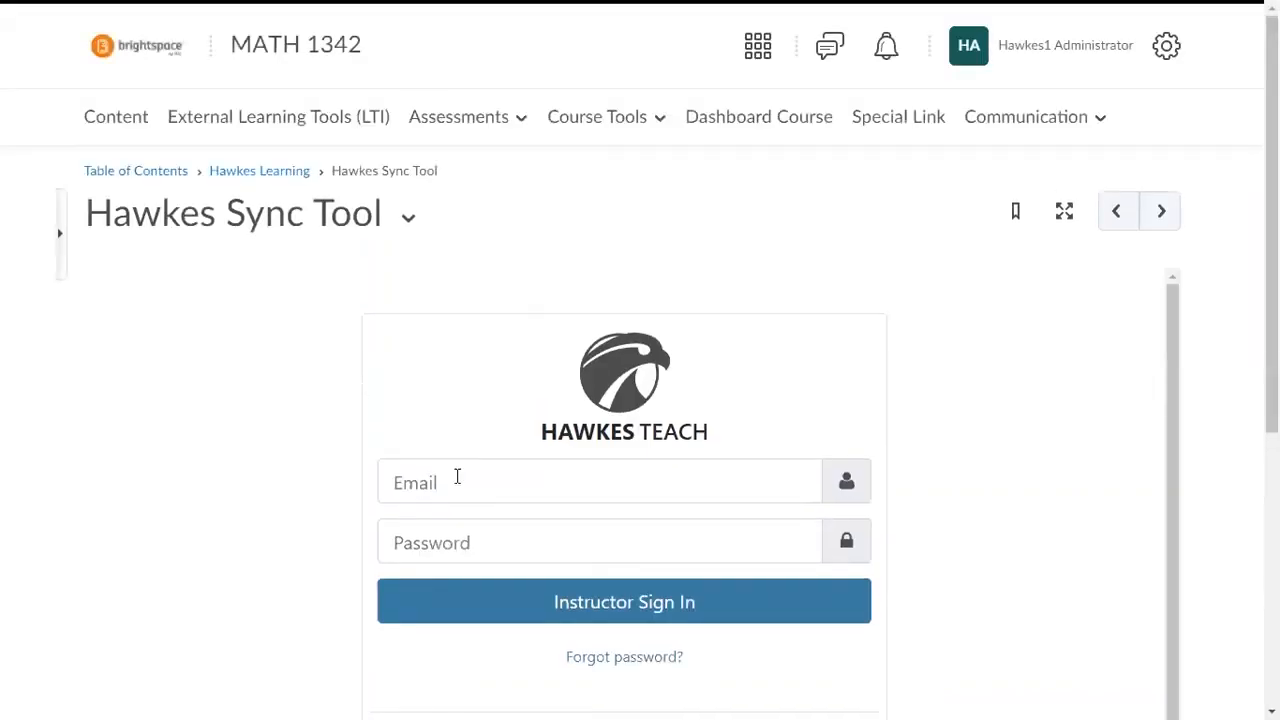
pyautogui.click(459, 477)
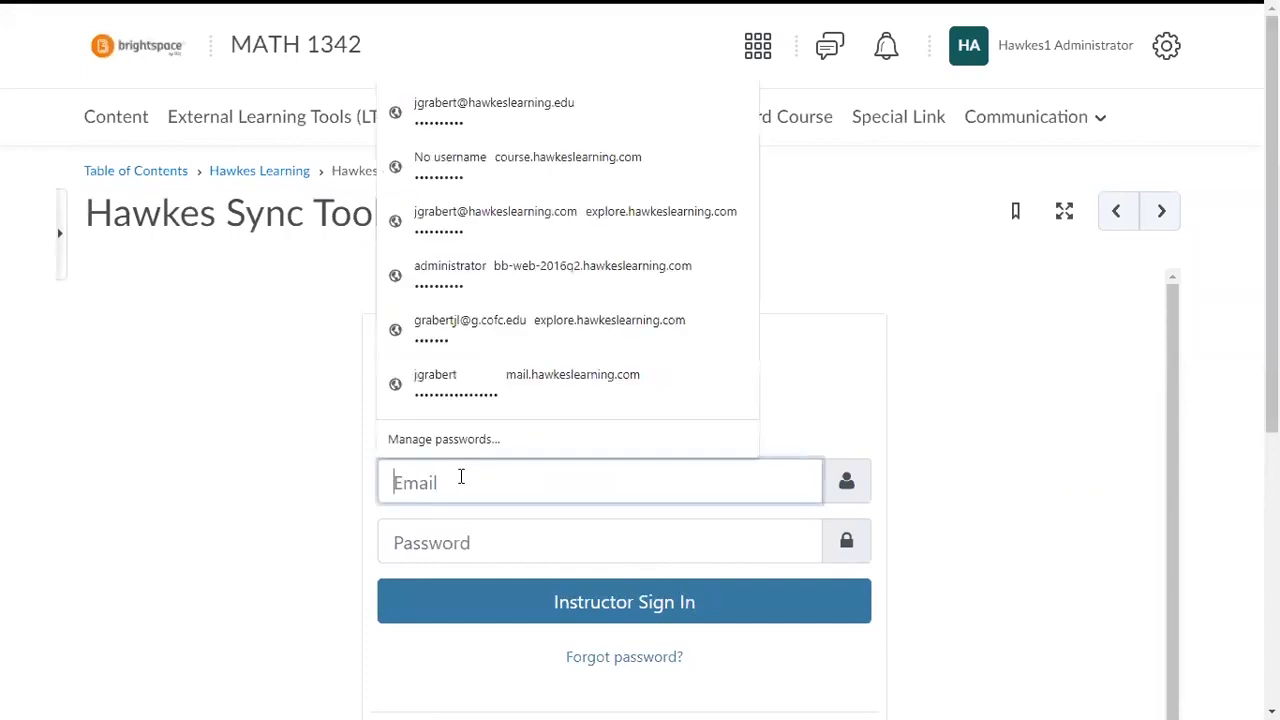
pyautogui.click(503, 115)
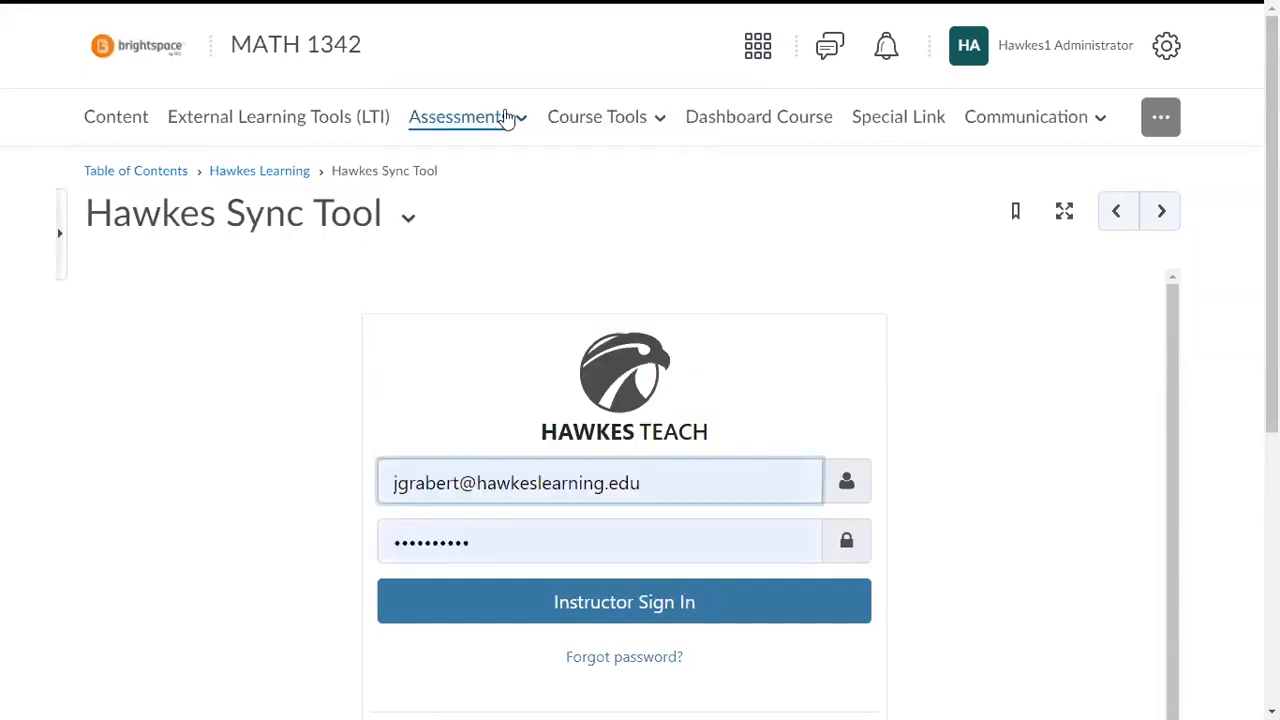
pyautogui.click(597, 611)
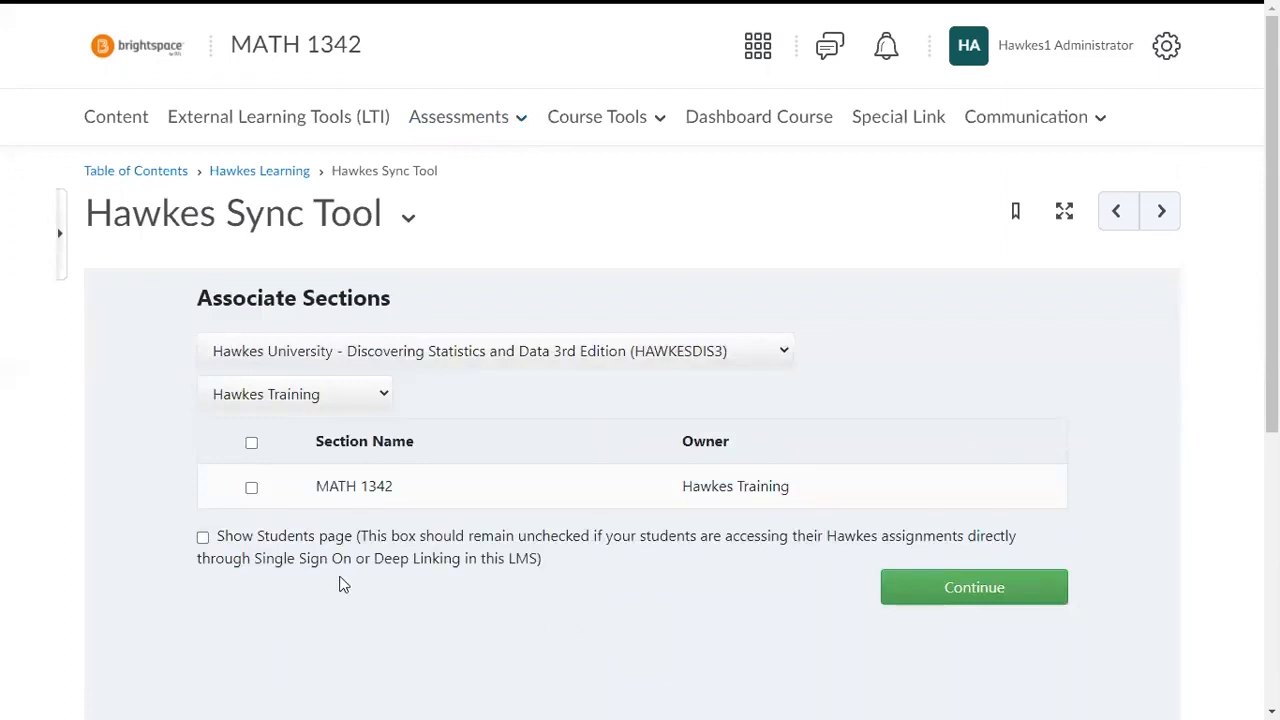
# - Associate the MATH 1342 section with the course and continue, leaving the Students page option unselected
pyautogui.click(252, 490)
pyautogui.click(1005, 588)
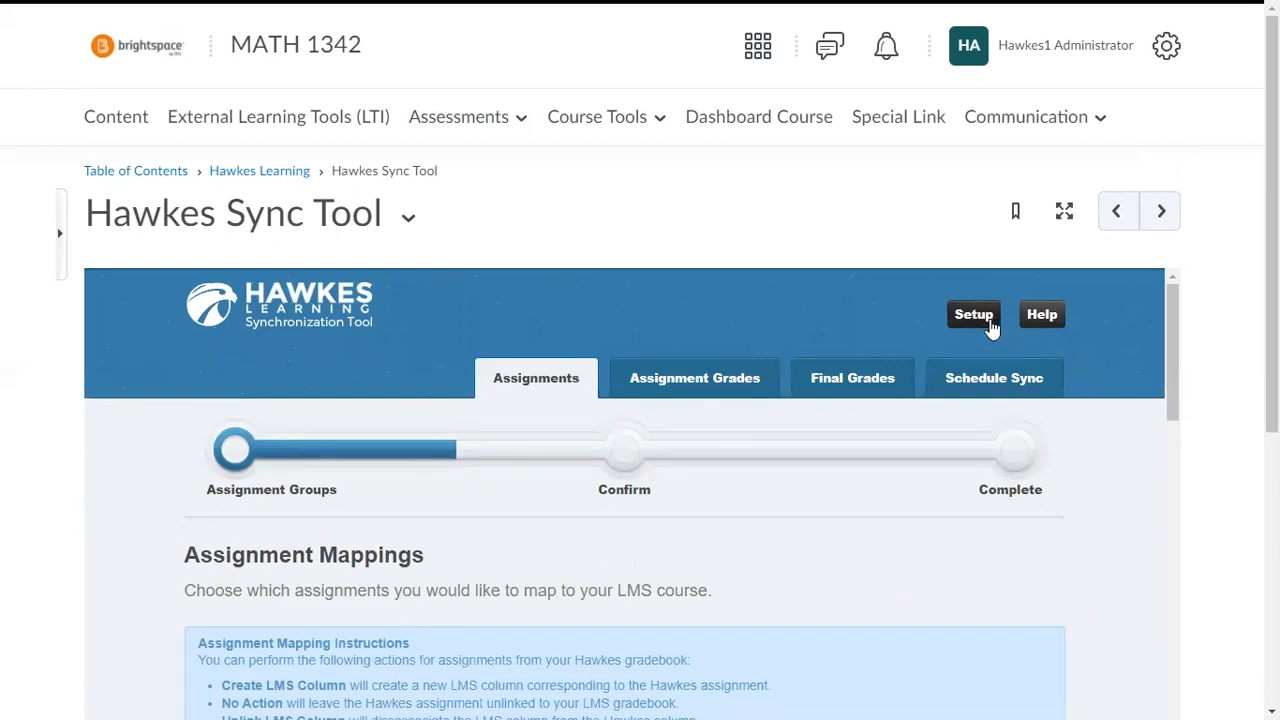
# - Select all Hawkes grade items for mapping except the assignment groups Lessons, Quizzes and Tests
pyautogui.scroll(-1, 991, 328)
pyautogui.scroll(1, 989, 326)
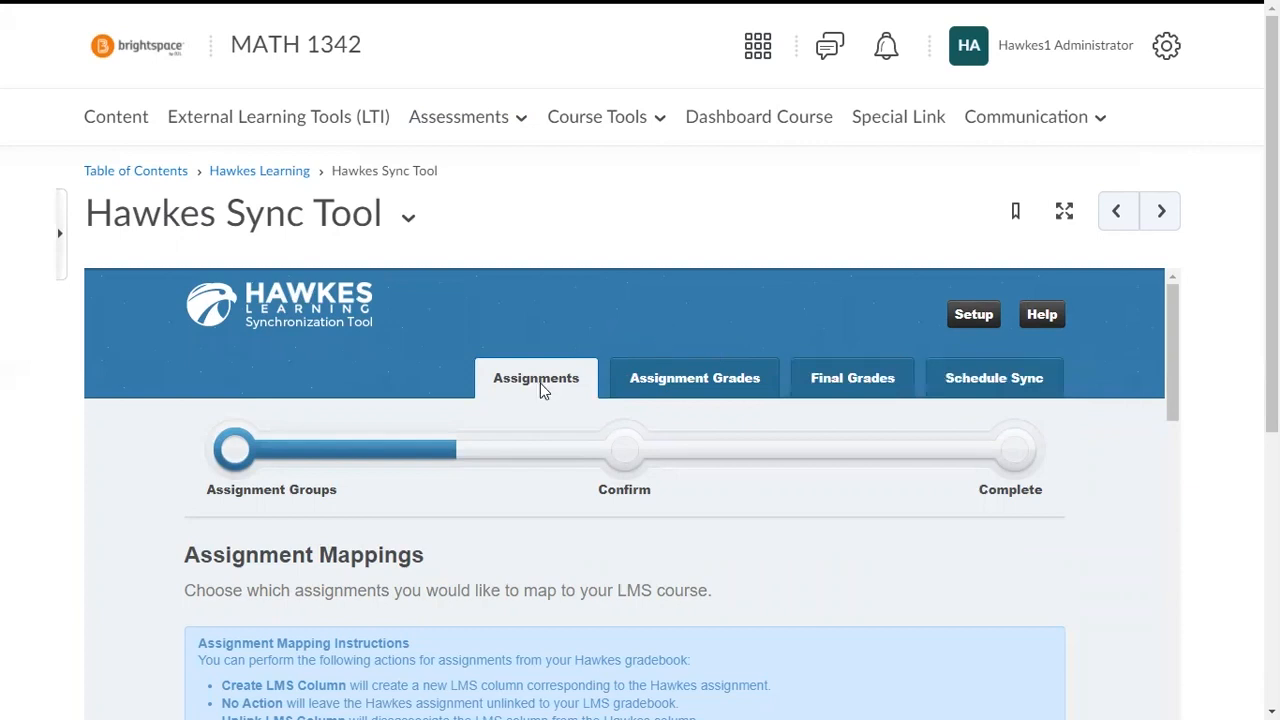
pyautogui.scroll(-1, 558, 408)
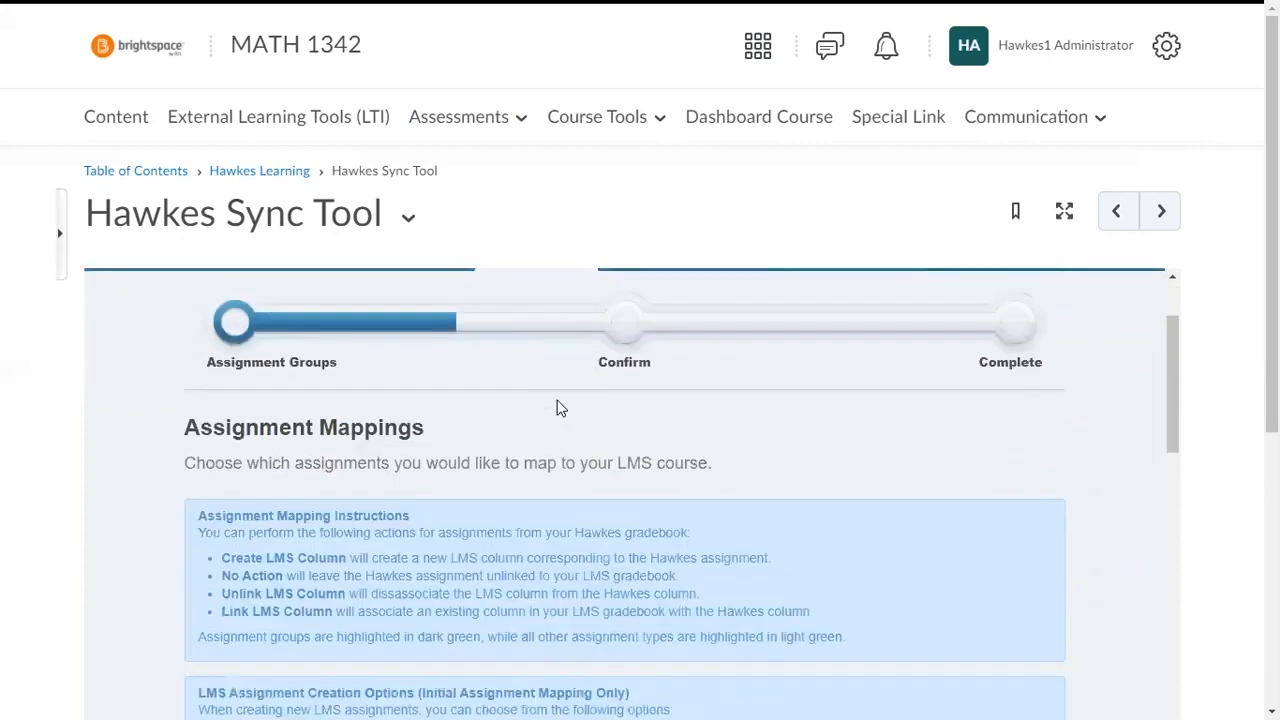
pyautogui.scroll(-4, 558, 408)
pyautogui.scroll(-1, 558, 408)
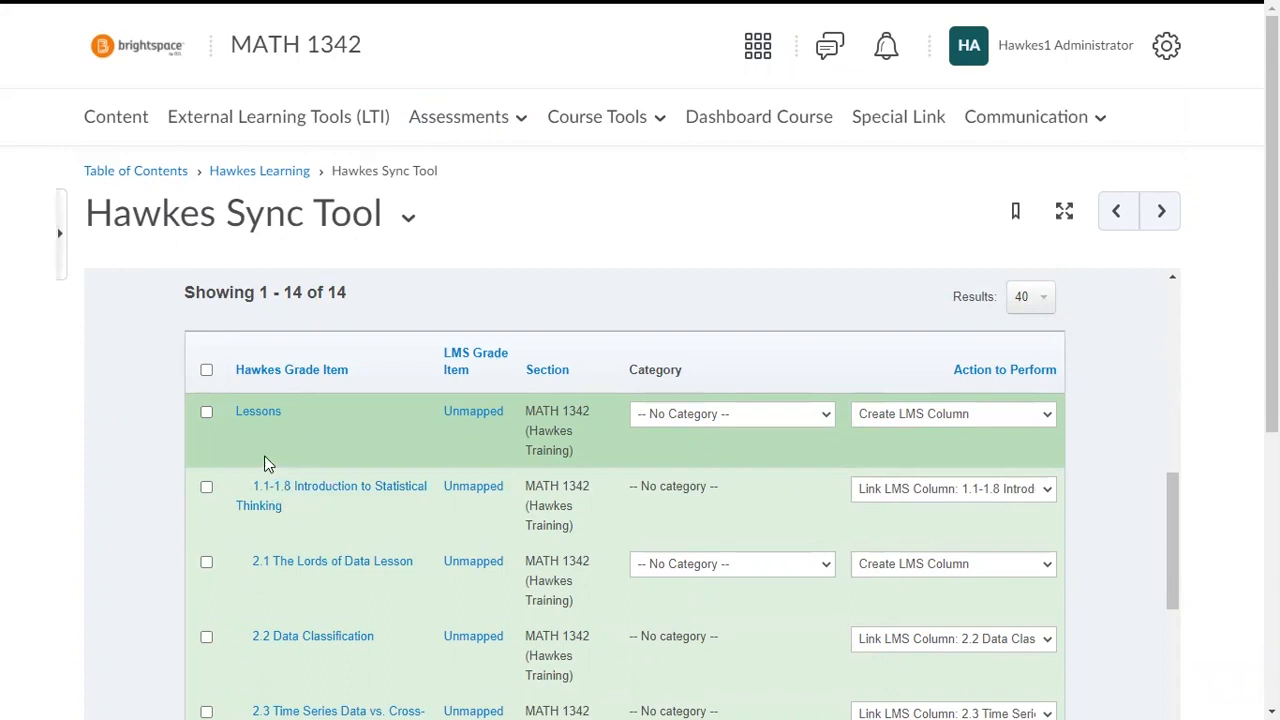
pyautogui.click(207, 370)
pyautogui.click(206, 412)
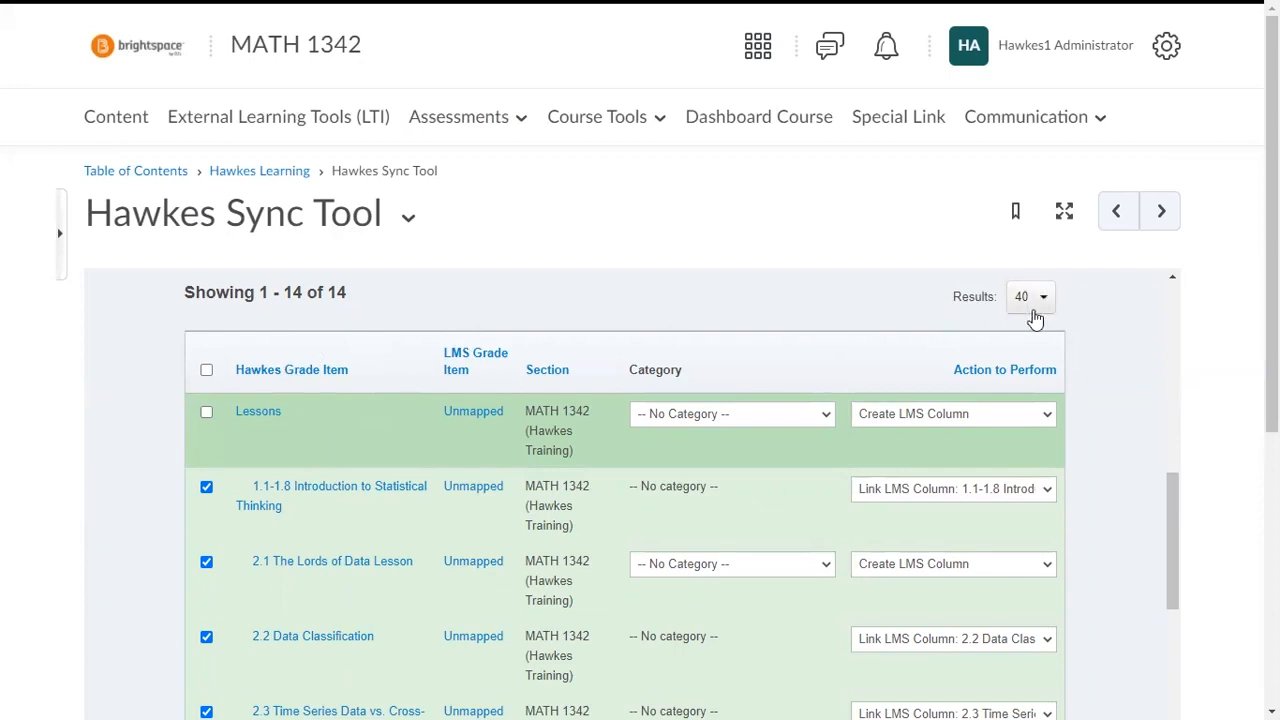
pyautogui.click(1034, 312)
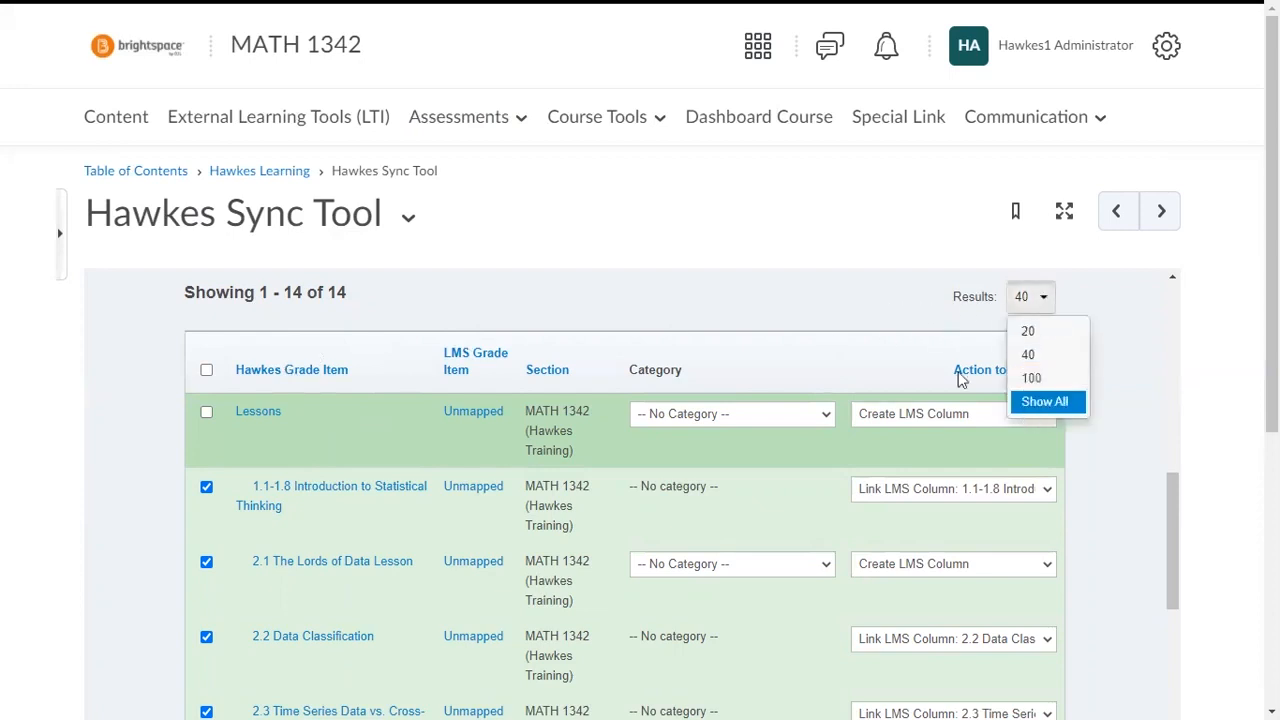
pyautogui.scroll(-1, 541, 447)
pyautogui.scroll(-7, 541, 447)
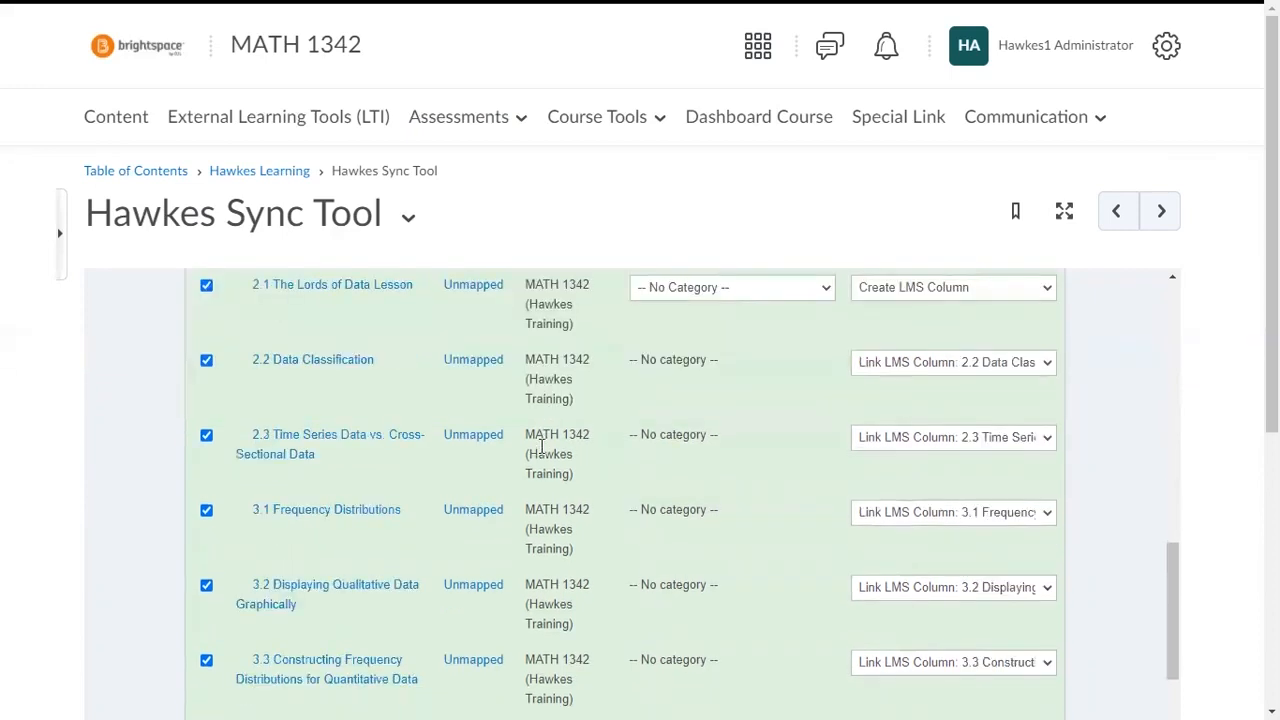
pyautogui.click(206, 424)
pyautogui.click(207, 578)
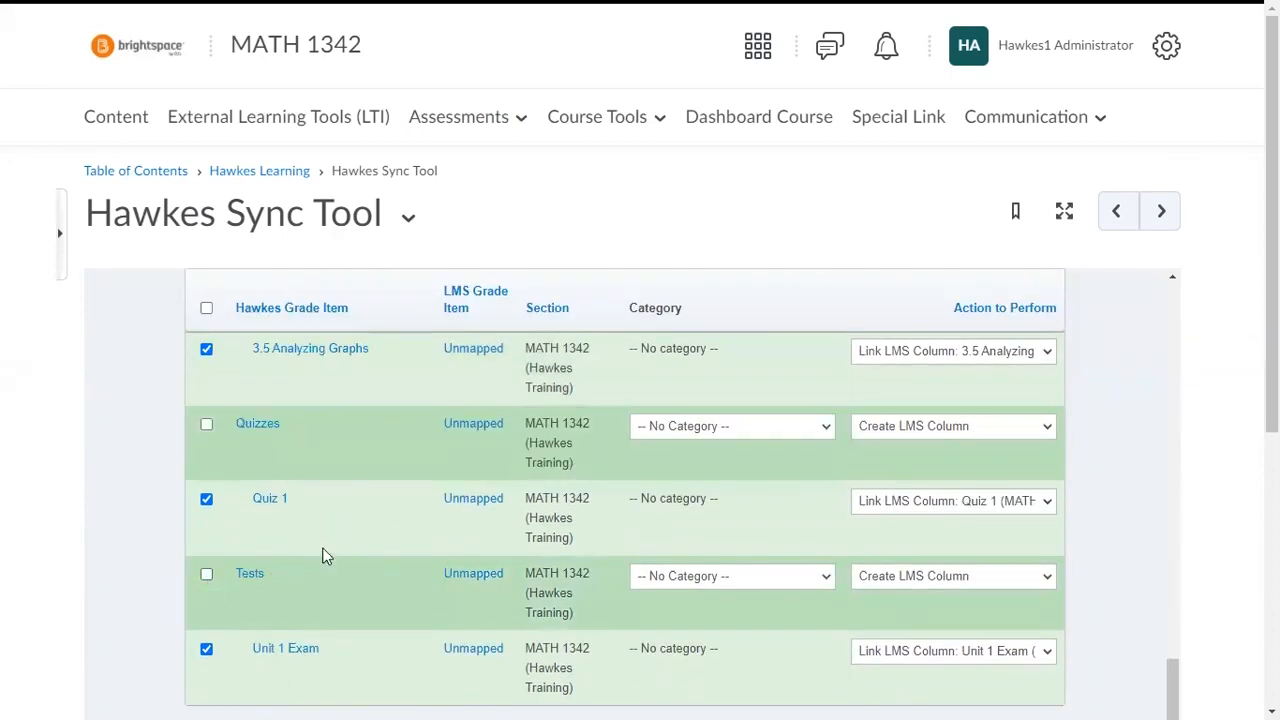
# - Sync the selected assignments with the LMS gradebook and confirm the mapping changes
pyautogui.scroll(-3, 323, 554)
pyautogui.click(957, 516)
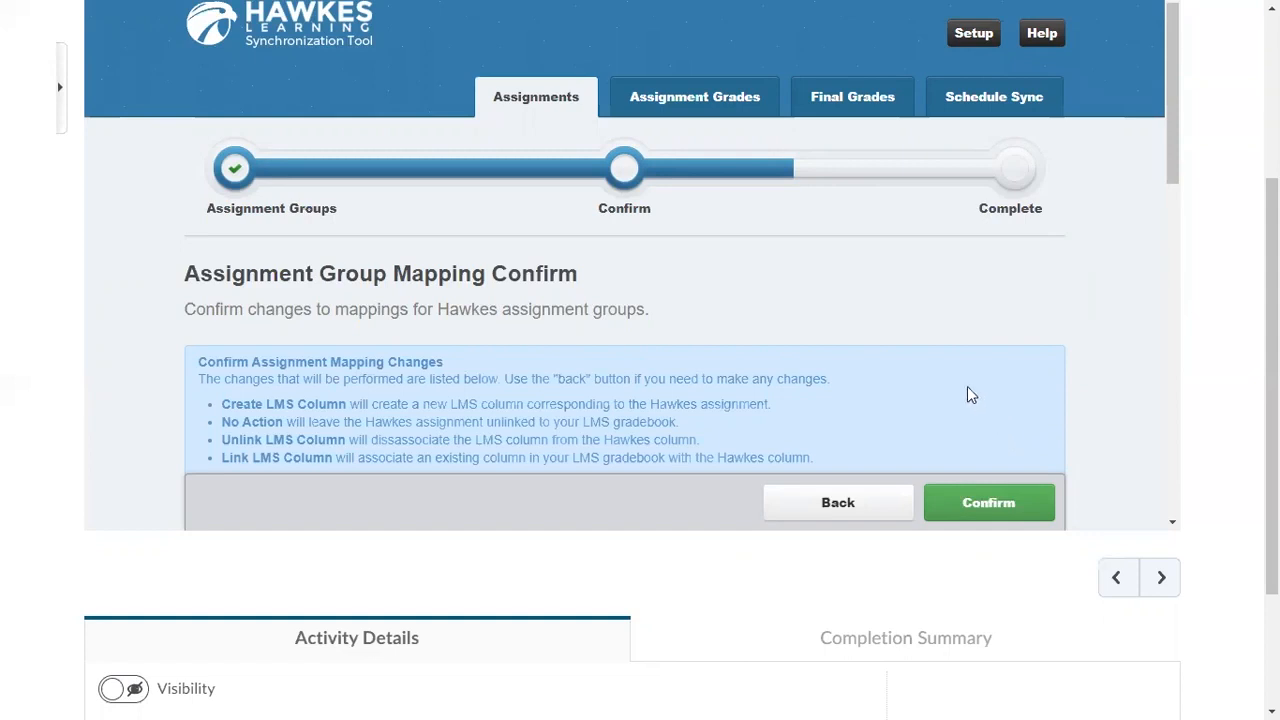
pyautogui.click(957, 511)
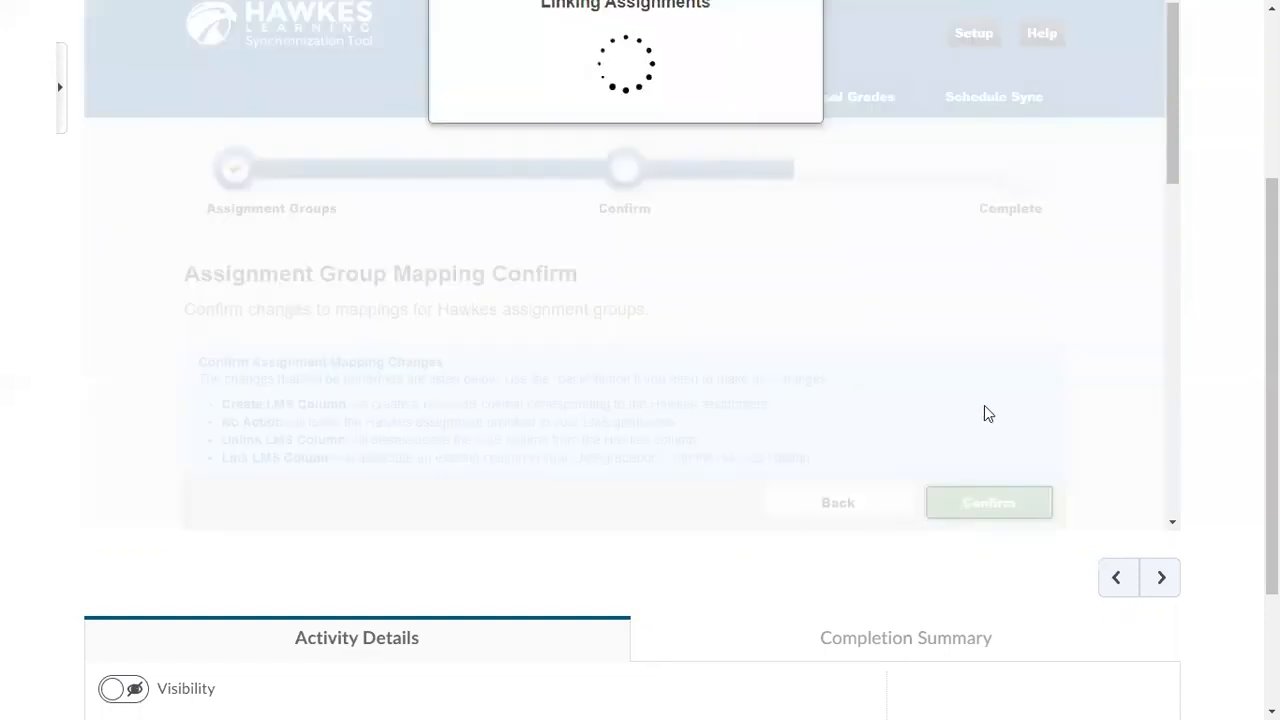
# - Enable daily syncing of grades to the LMS in the Schedule Grade Sync settings
pyautogui.scroll(2, 977, 412)
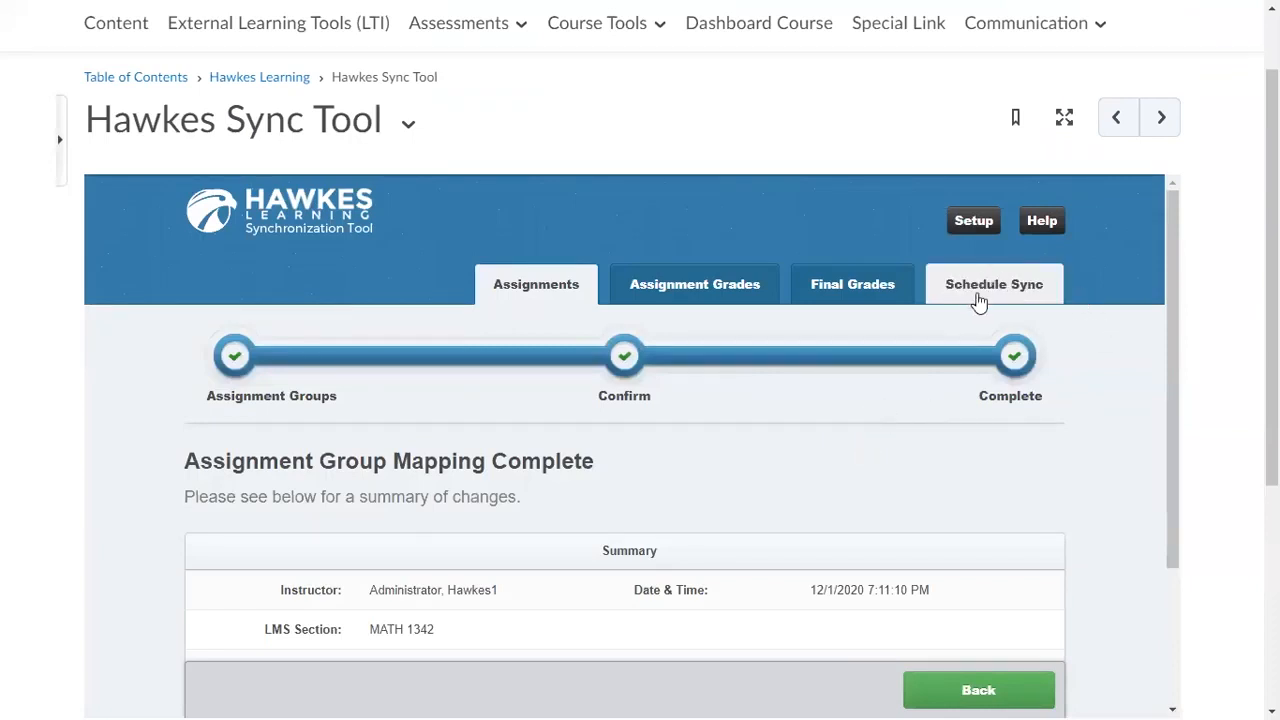
pyautogui.click(979, 300)
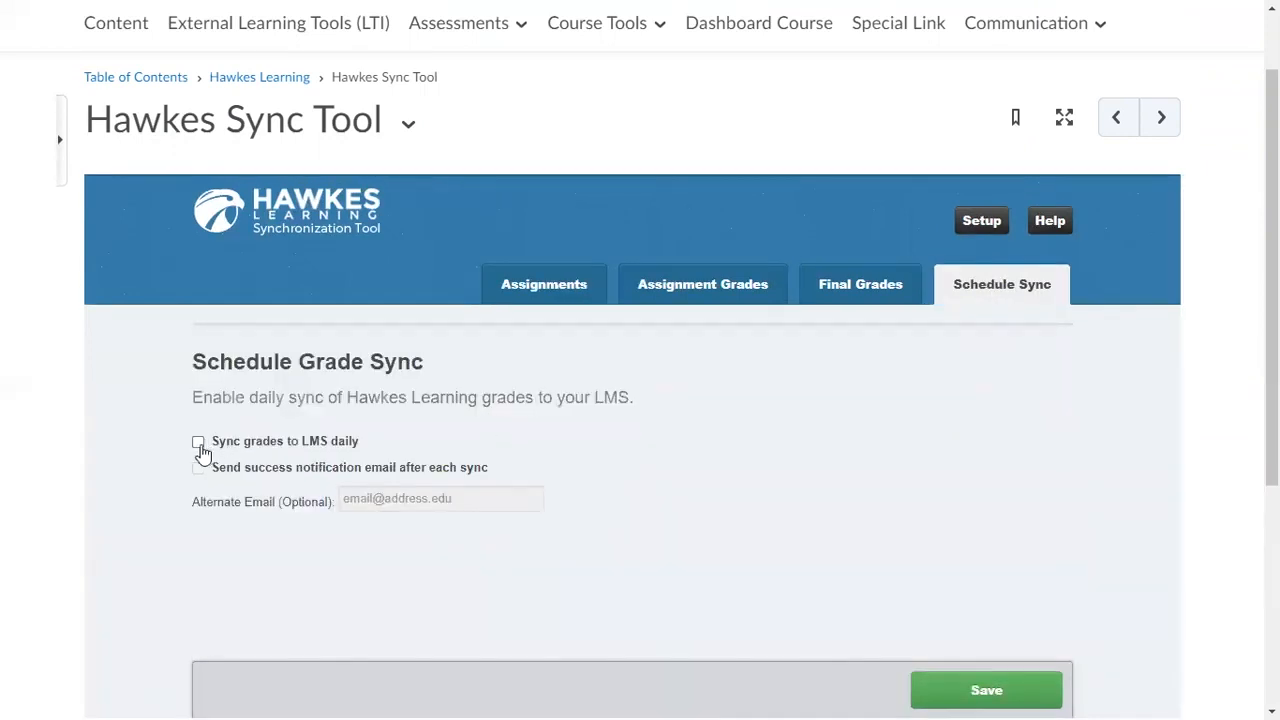
pyautogui.click(198, 442)
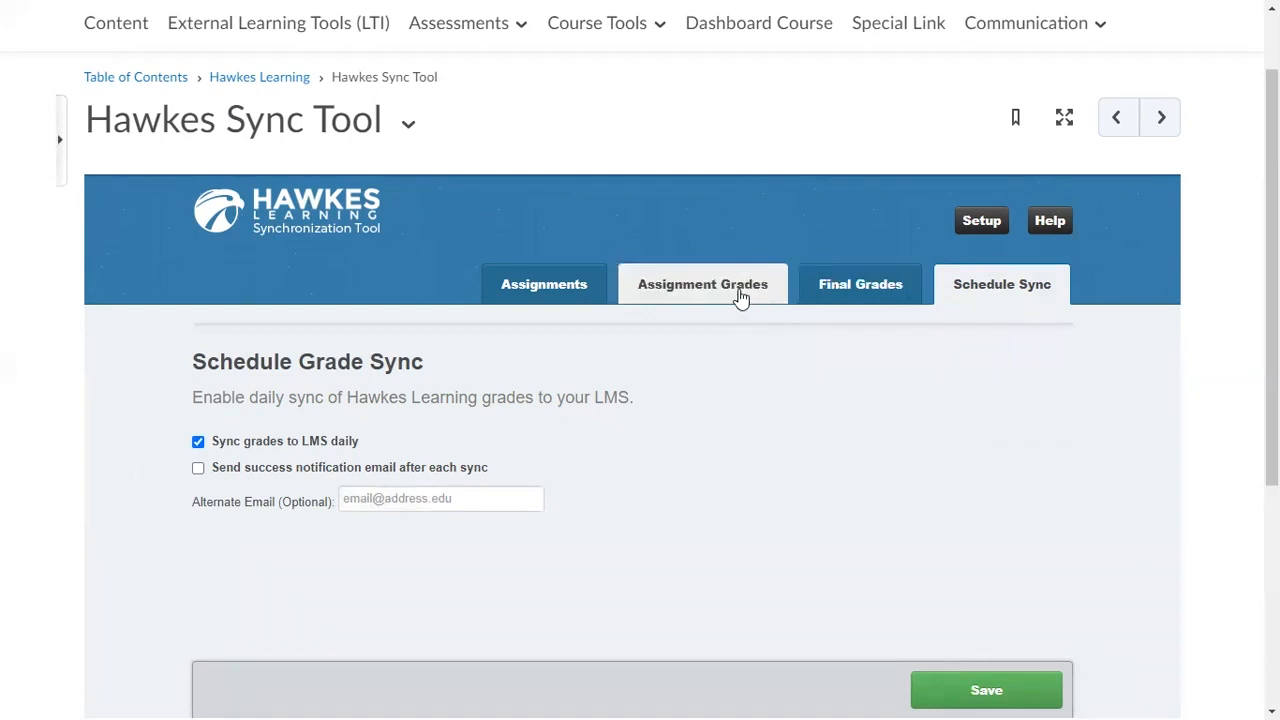
# - View the Assignment Grade Sync page and return to the assignment mappings
pyautogui.click(740, 290)
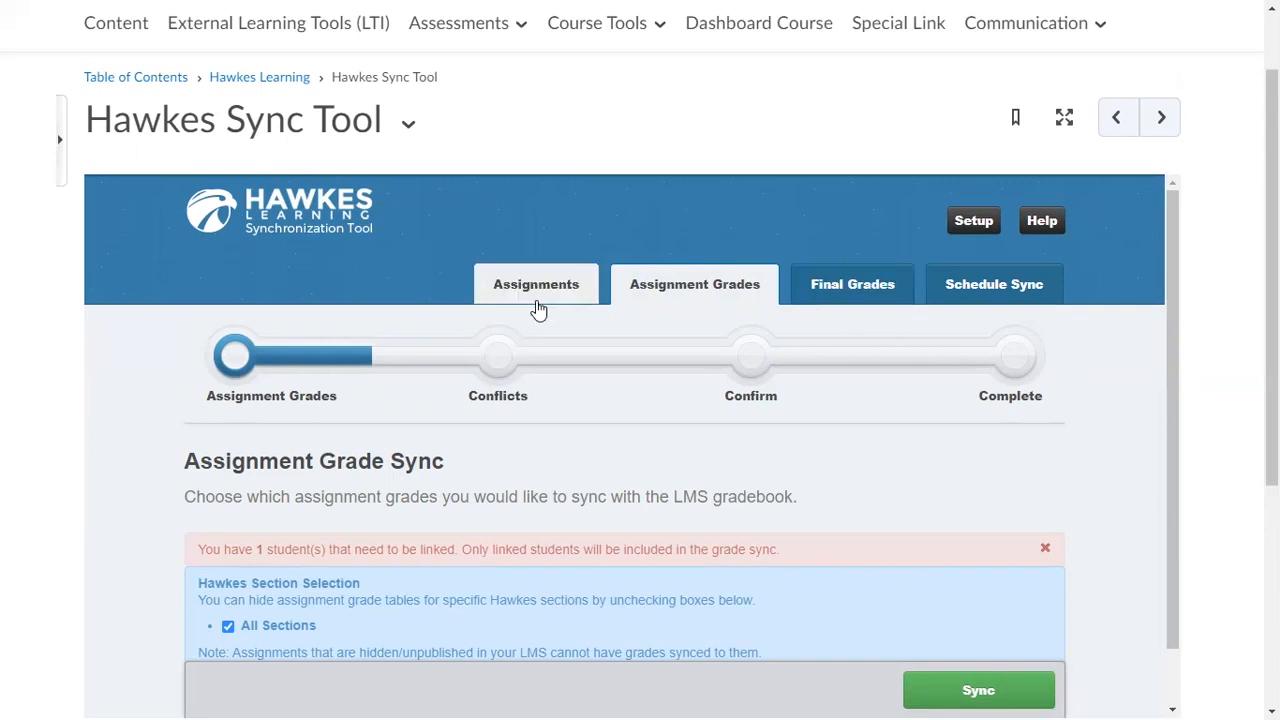
pyautogui.moveTo(543, 309); pyautogui.dragTo(560, 286)
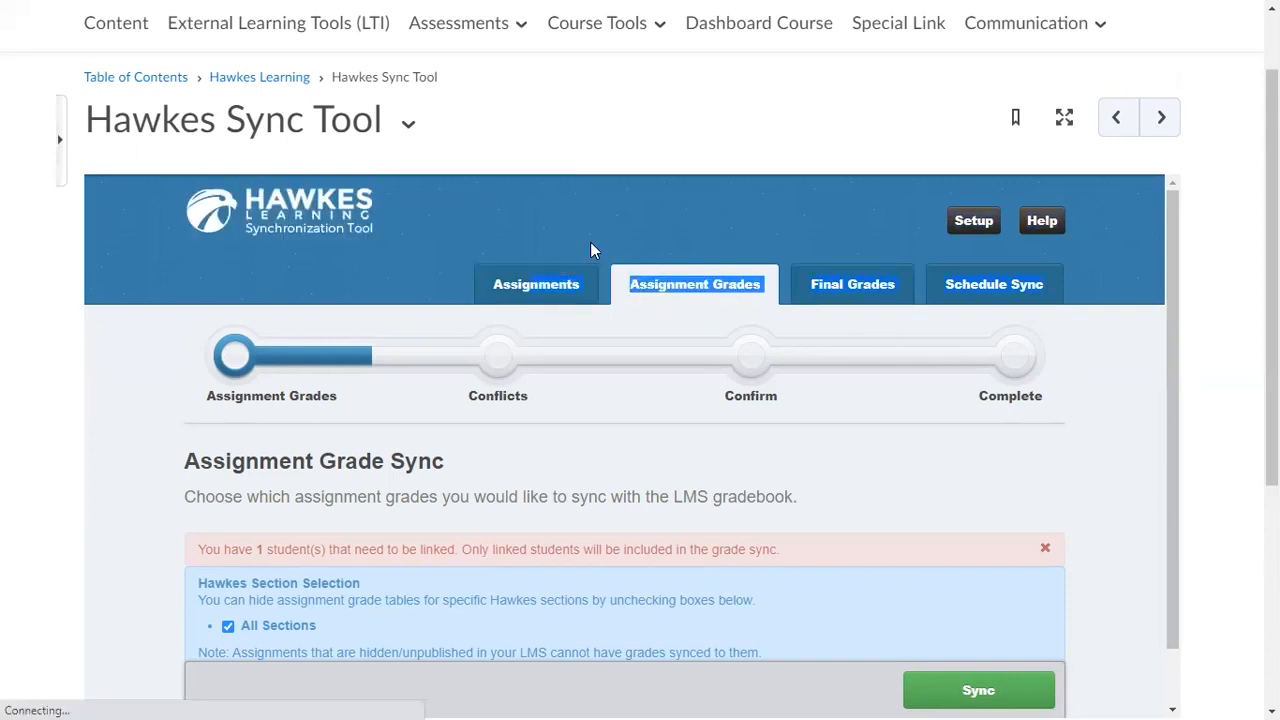
pyautogui.click(527, 295)
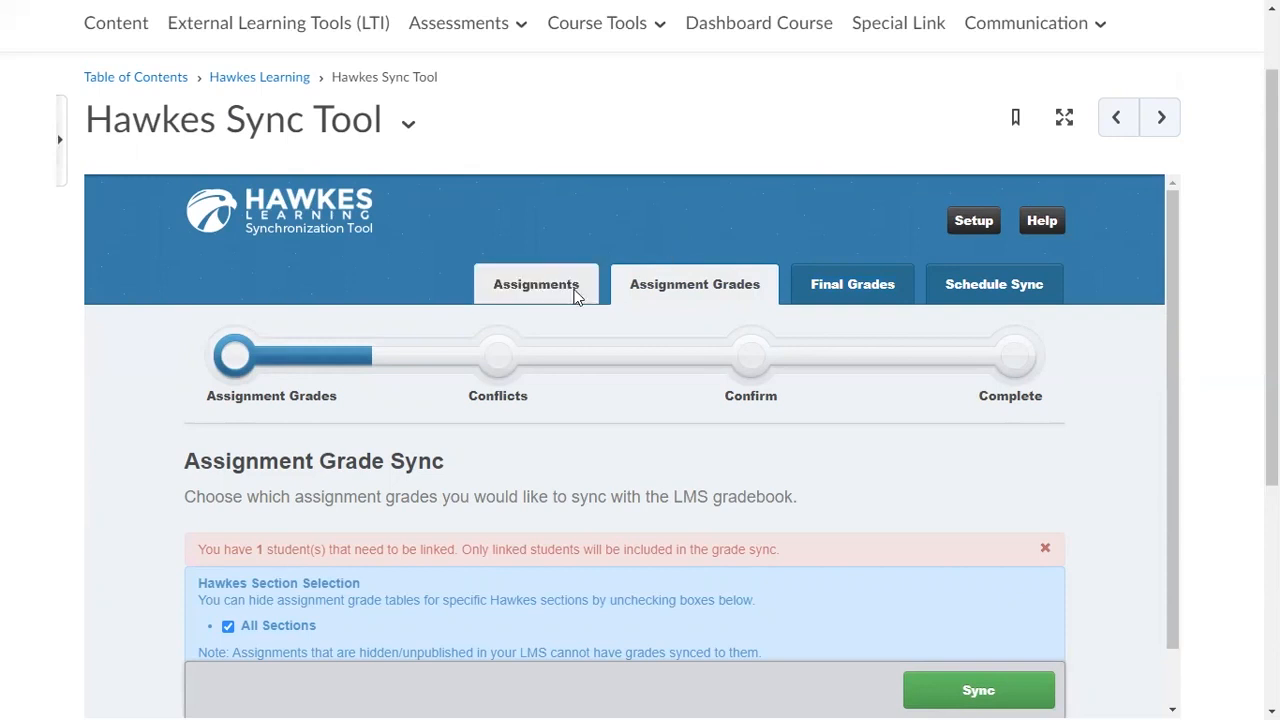
pyautogui.click(575, 292)
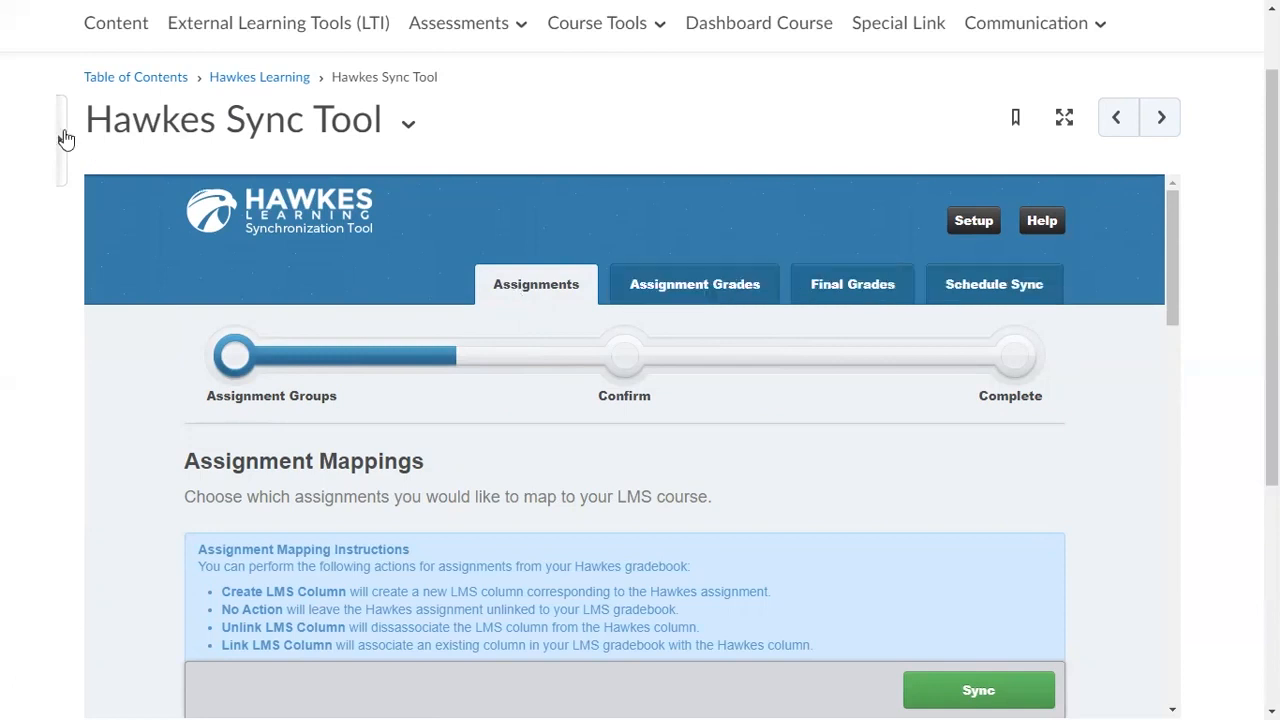
# - Return to the course's table of contents and review the topics in the Hawkes Learning module
pyautogui.click(62, 136)
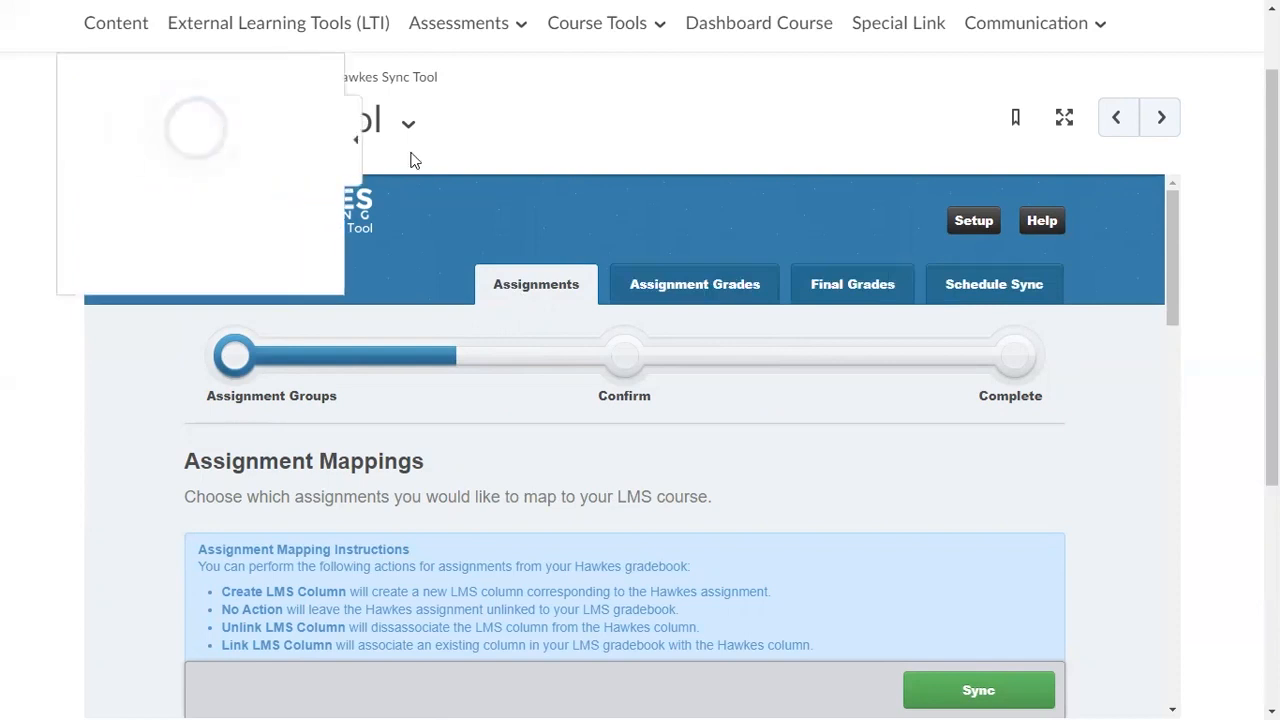
pyautogui.click(129, 84)
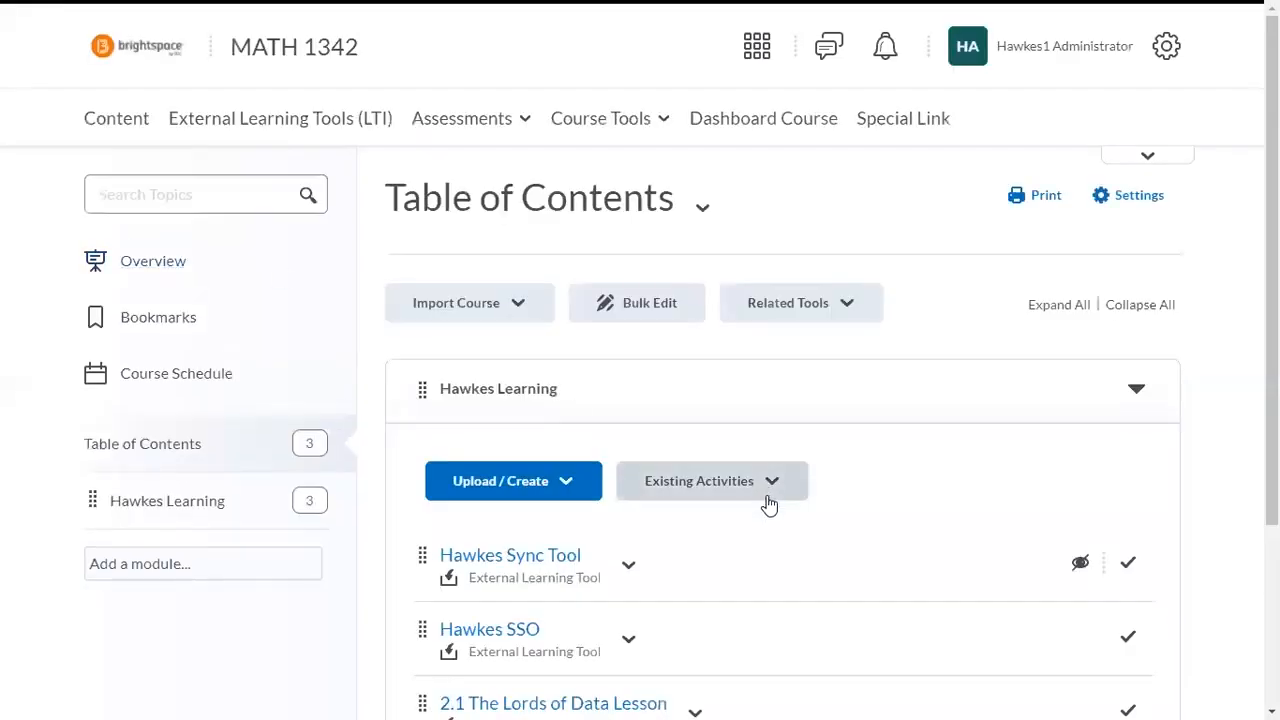
pyautogui.scroll(-2, 768, 505)
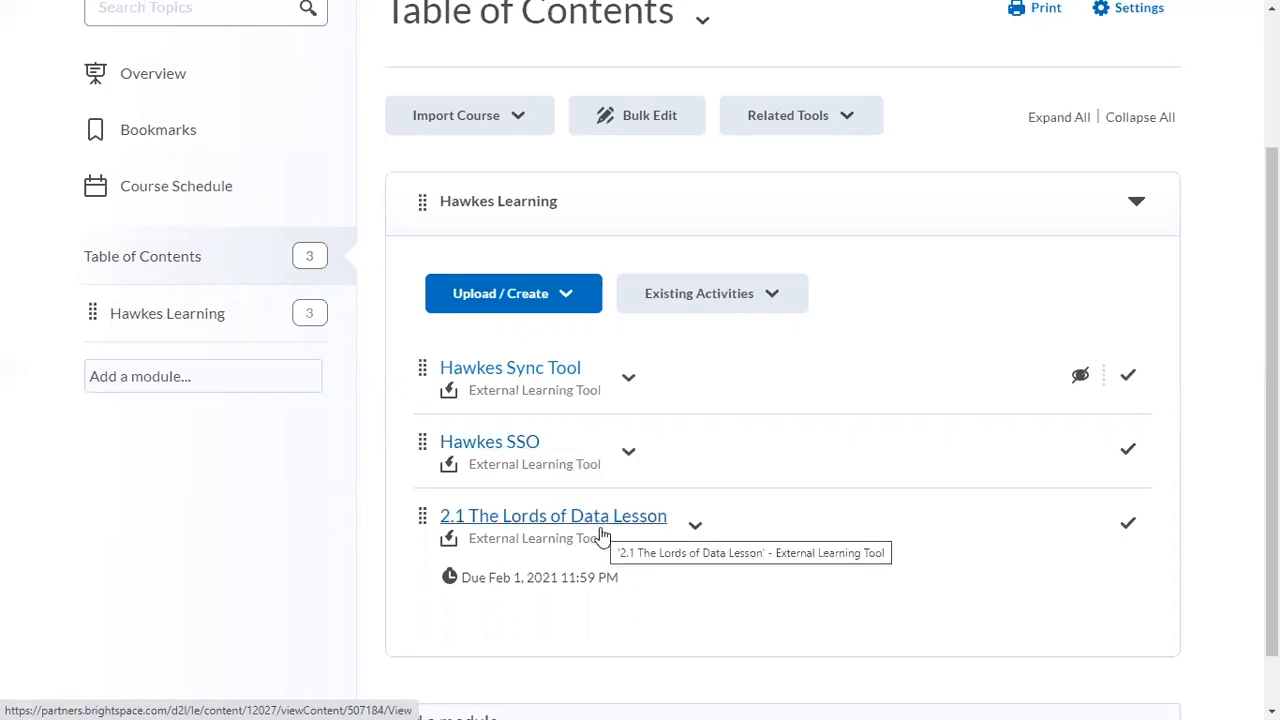
pyautogui.scroll(2, 605, 535)
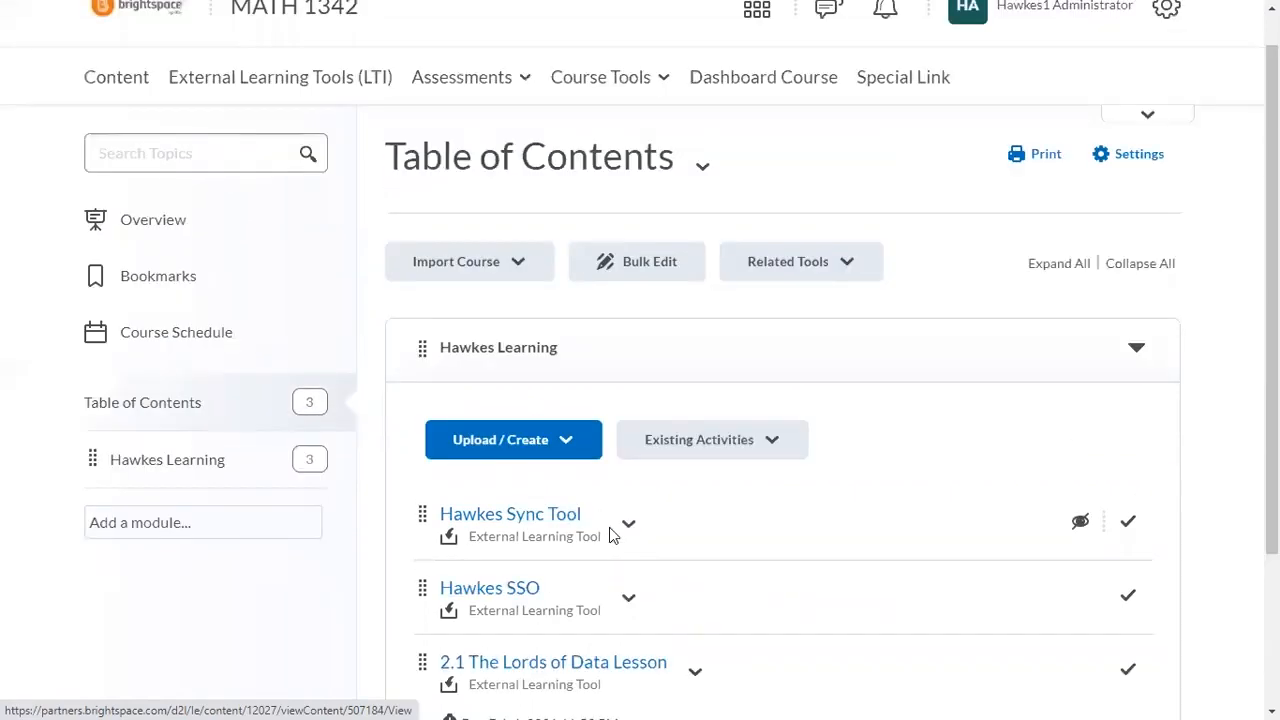